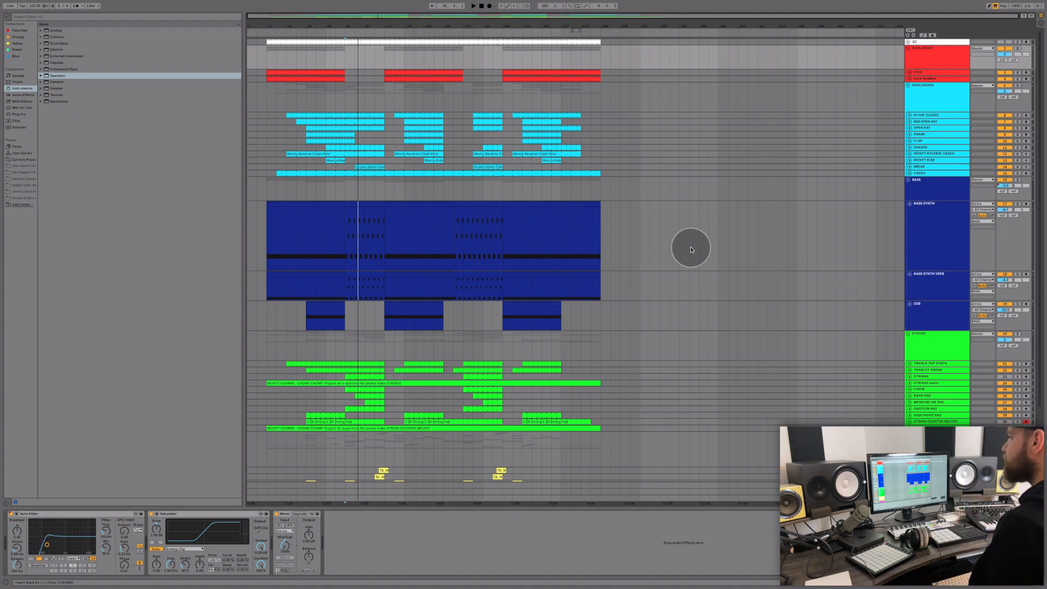
- Play the arrangement from its beginning in the PERCUSSION group's lane
{"action": "left_click", "coordinate": [625, 149]}
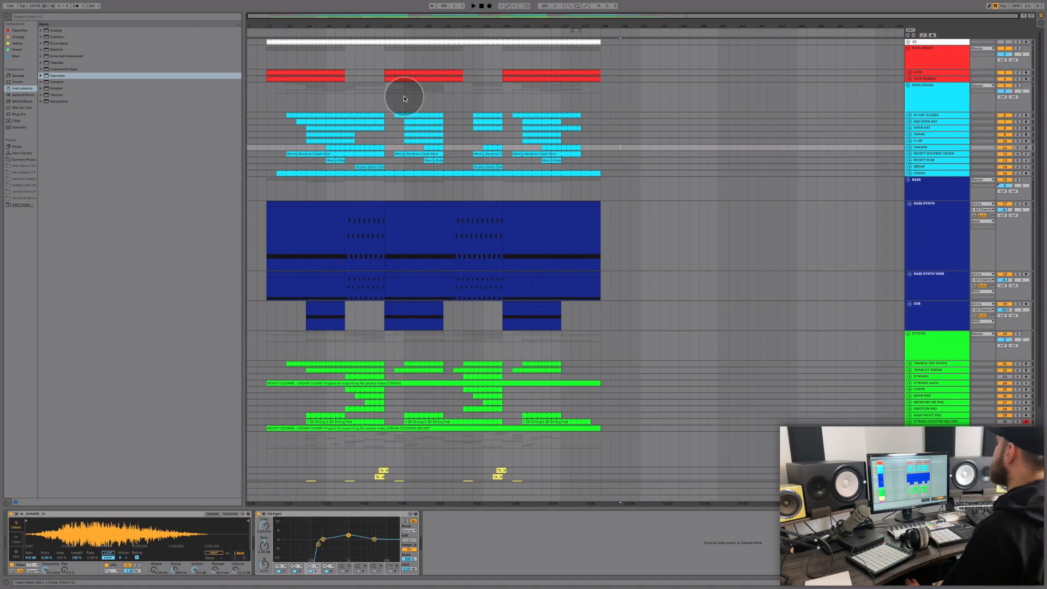
{"action": "left_click", "coordinate": [306, 127]}
{"action": "left_click", "coordinate": [269, 105]}
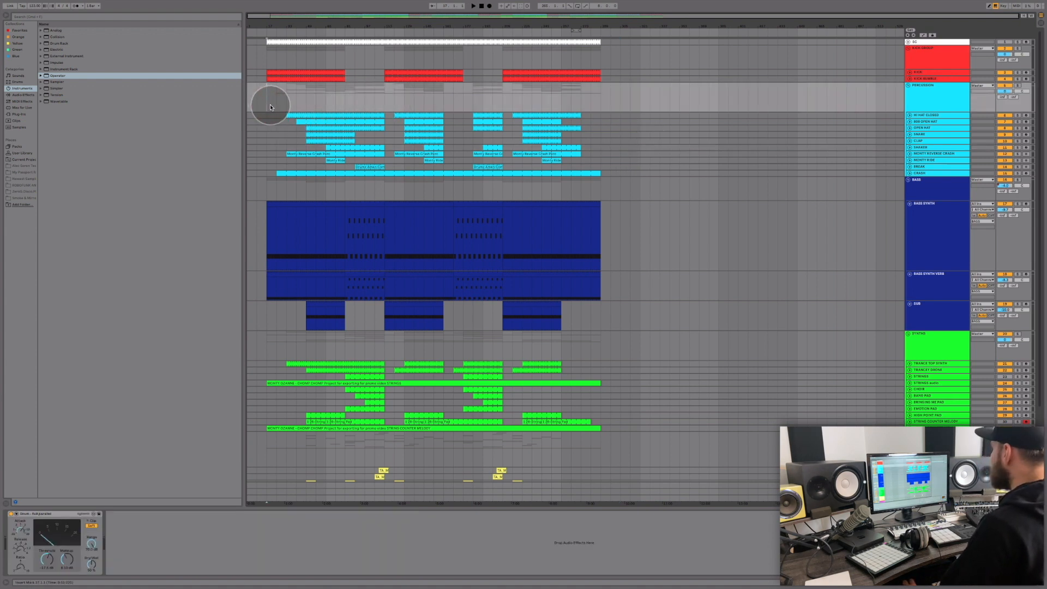
{"action": "key", "text": "space"}
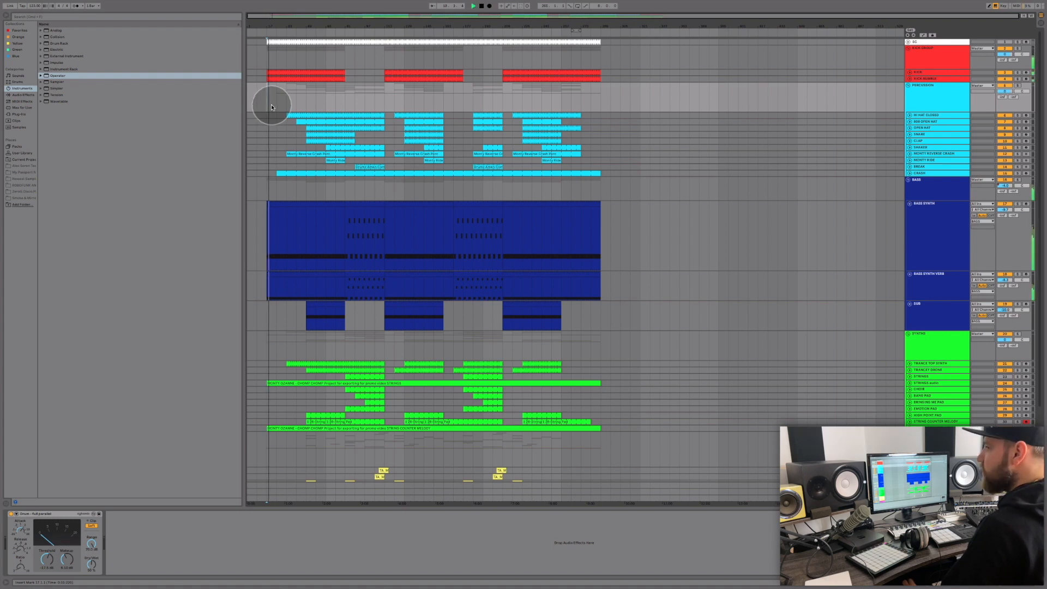
{"action": "scroll", "coordinate": [271, 103], "scroll_direction": "down", "scroll_amount": 3}
{"action": "scroll", "coordinate": [270, 103], "scroll_direction": "up", "scroll_amount": 3}
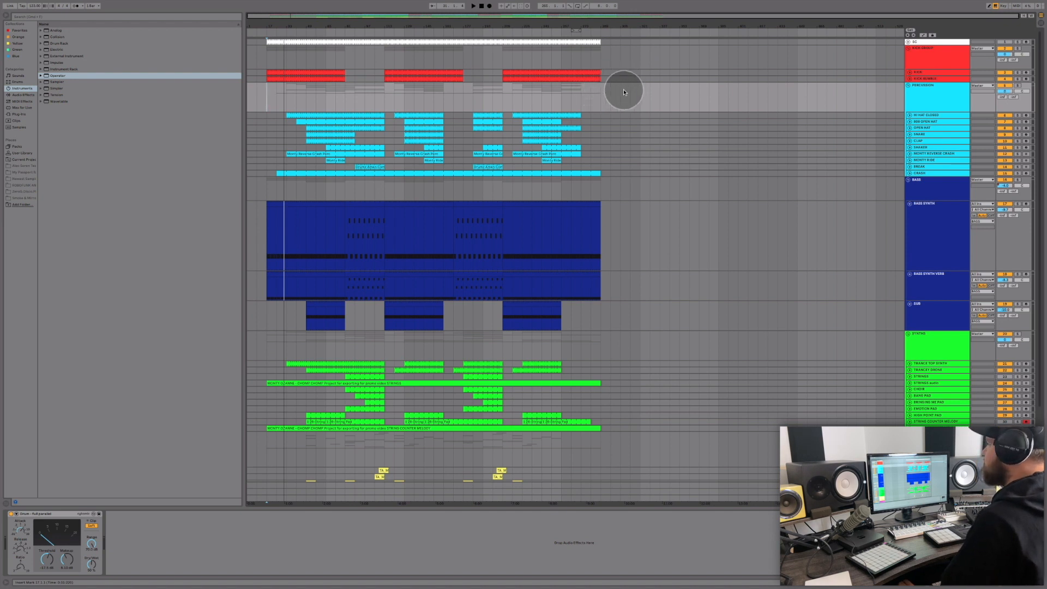
- Unfold the KICK track, start playback near the beginning of its first clip and solo the track
{"action": "left_click", "coordinate": [916, 74]}
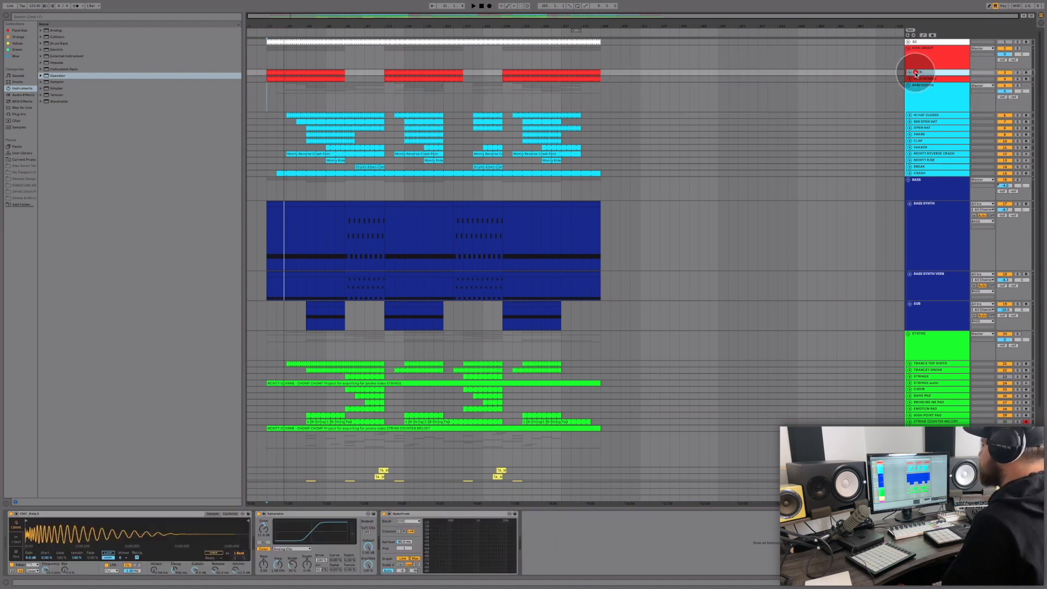
{"action": "key", "text": "u"}
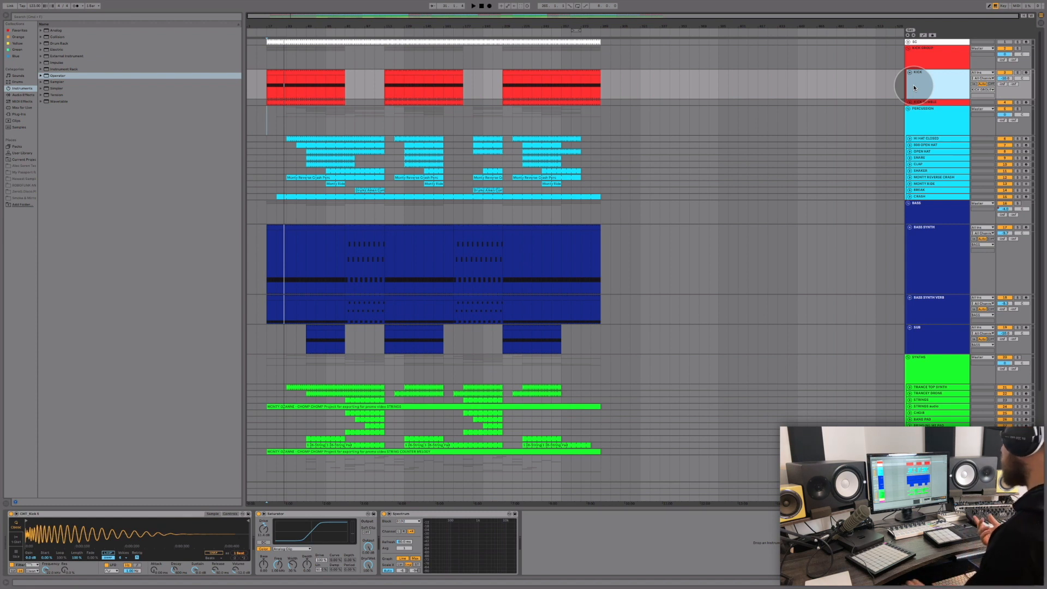
{"action": "key", "text": "space"}
{"action": "left_click", "coordinate": [291, 91]}
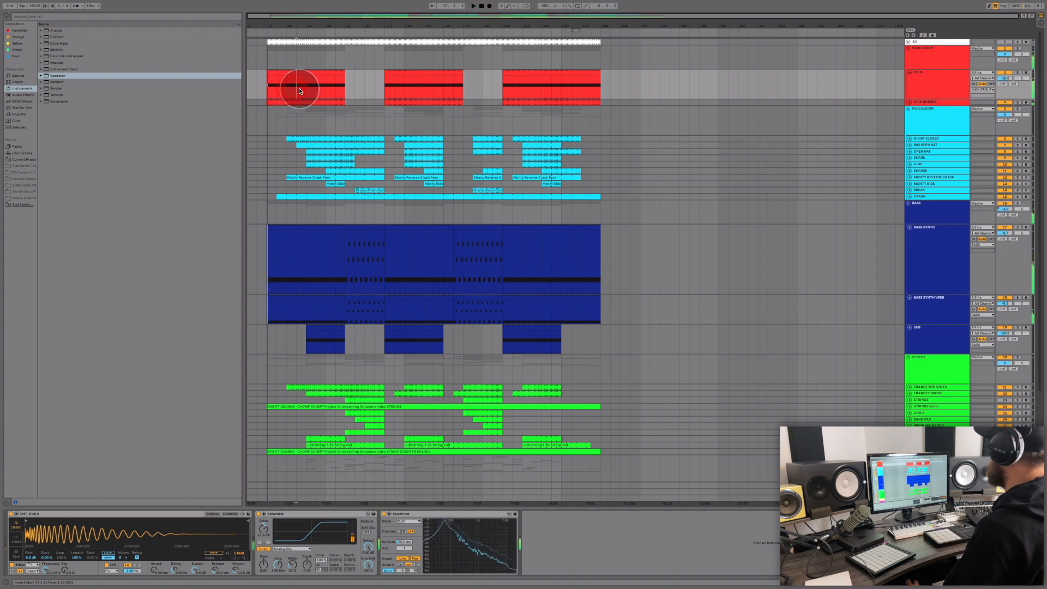
{"action": "left_click", "coordinate": [1018, 73]}
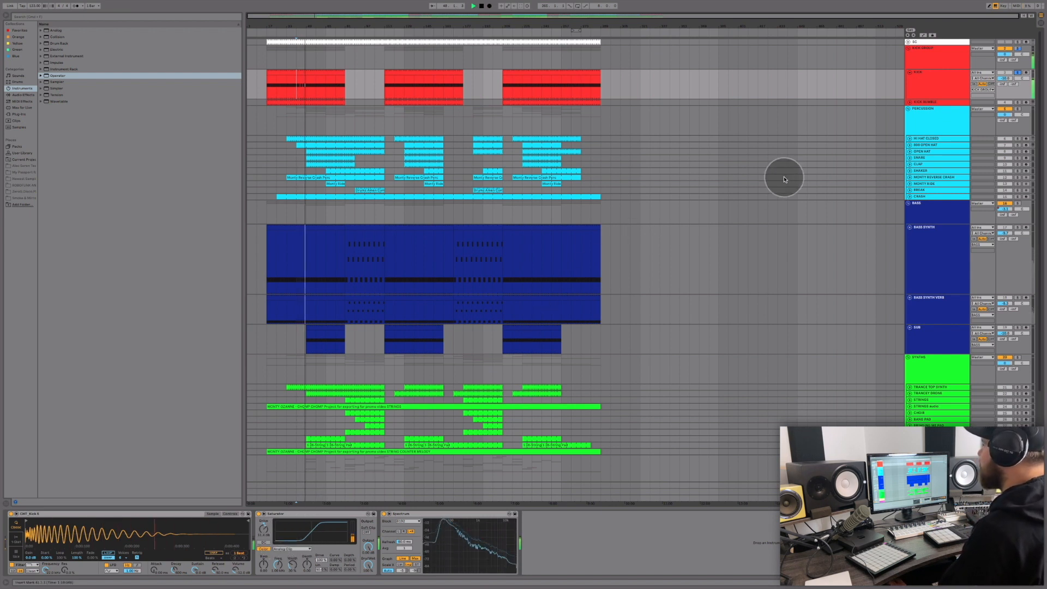
- Unfold the KICK RUMBLE track, audition it soloed apart from the KICK and show its device chain
{"action": "left_click", "coordinate": [1017, 103]}
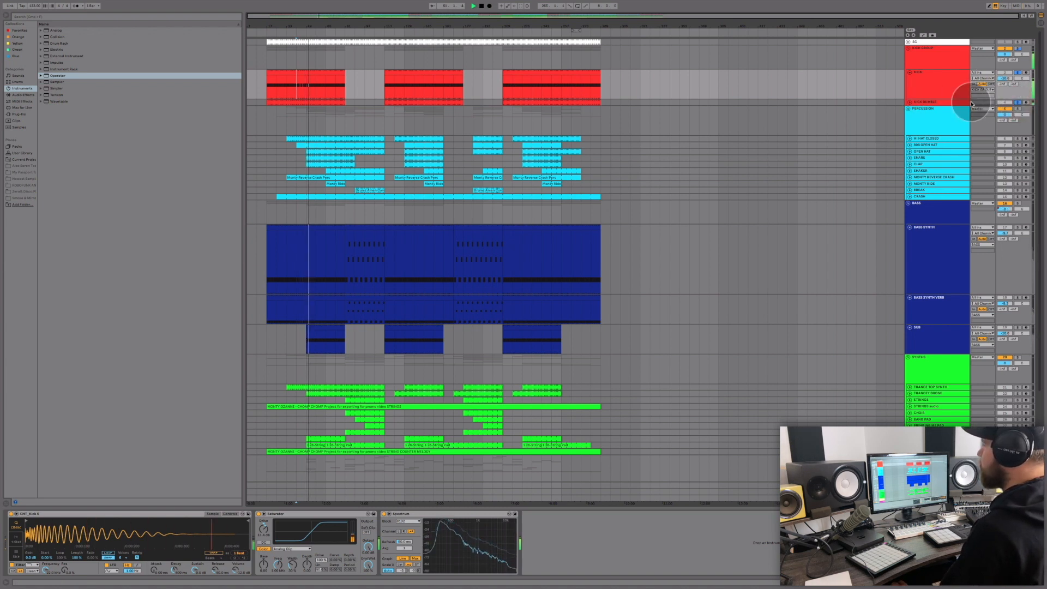
{"action": "left_click", "coordinate": [909, 103]}
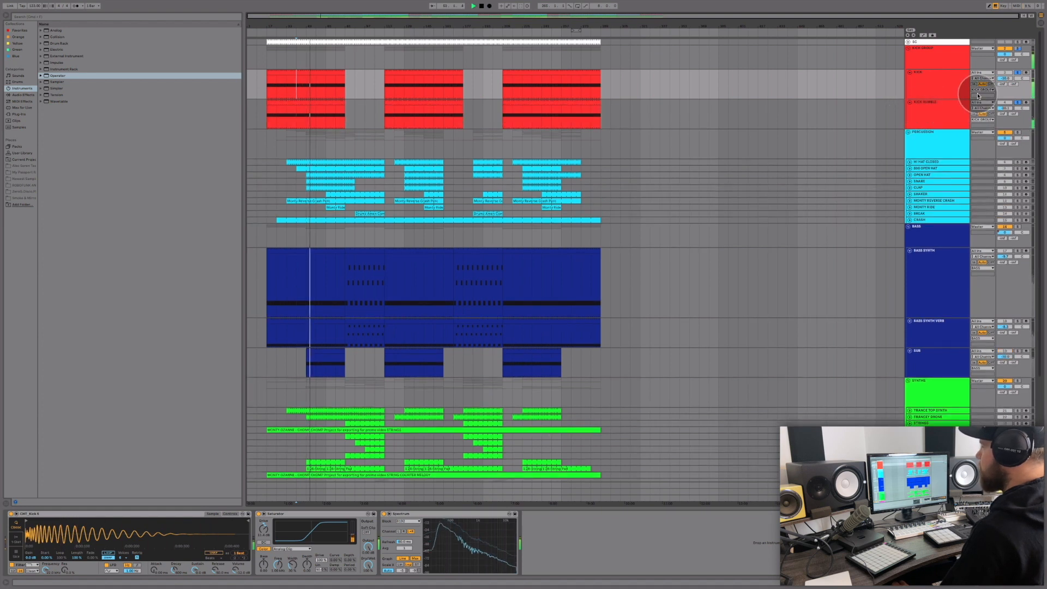
{"action": "left_click", "coordinate": [1018, 75]}
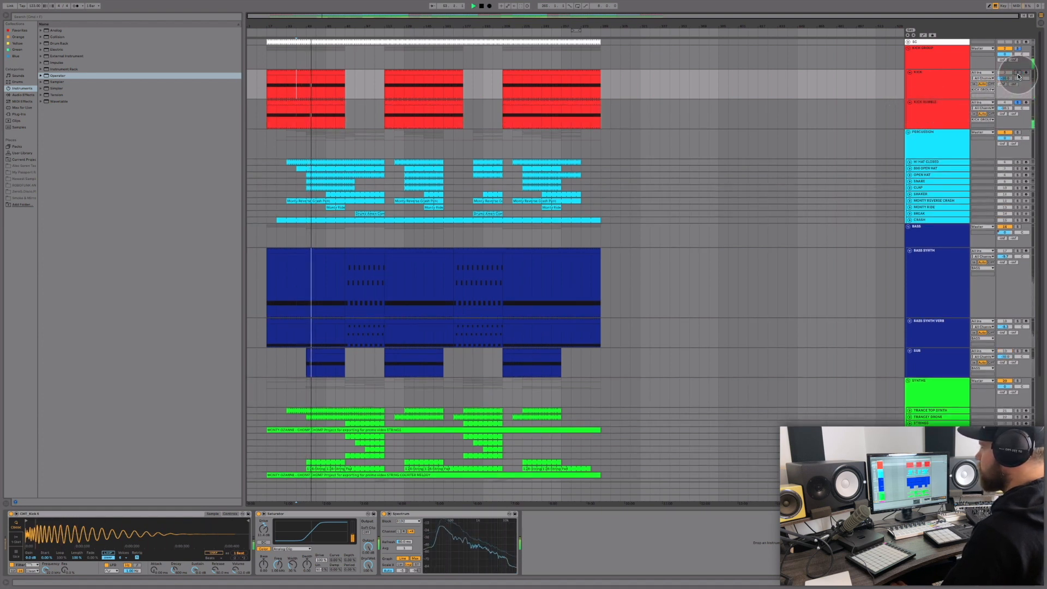
{"action": "left_click", "coordinate": [929, 117]}
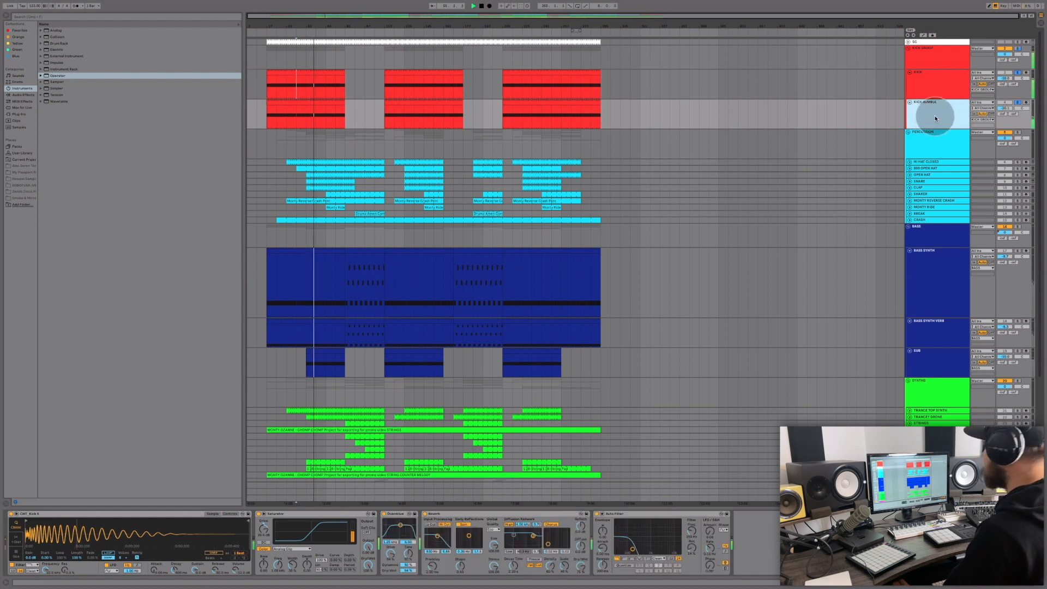
{"action": "left_click", "coordinate": [1017, 103]}
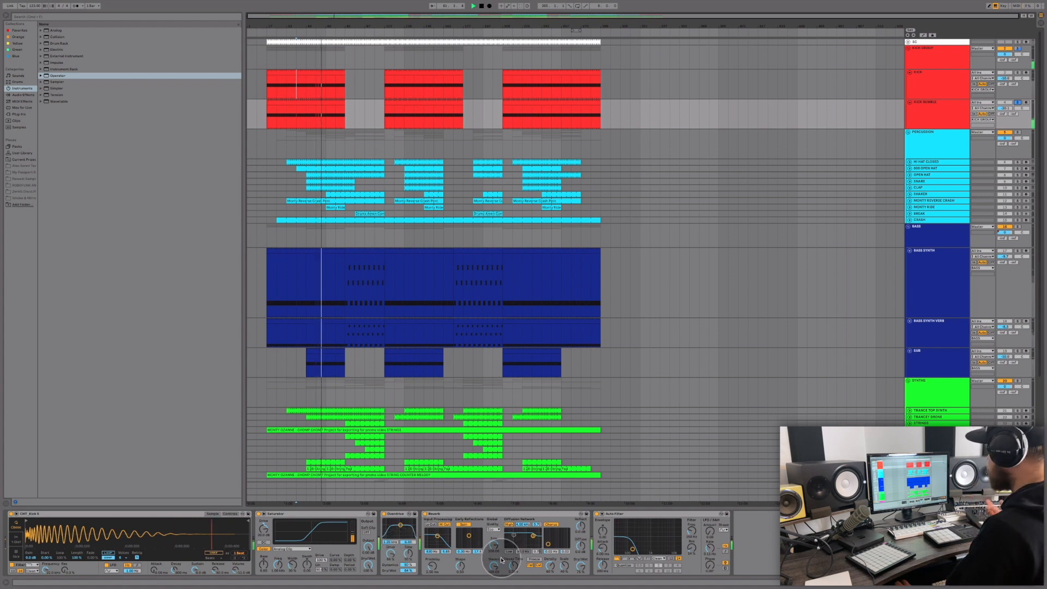
- Compare the KICK RUMBLE with its Auto Filter bypassed and re-enabled, and add the KICK to the solo
{"action": "left_click", "coordinate": [598, 515]}
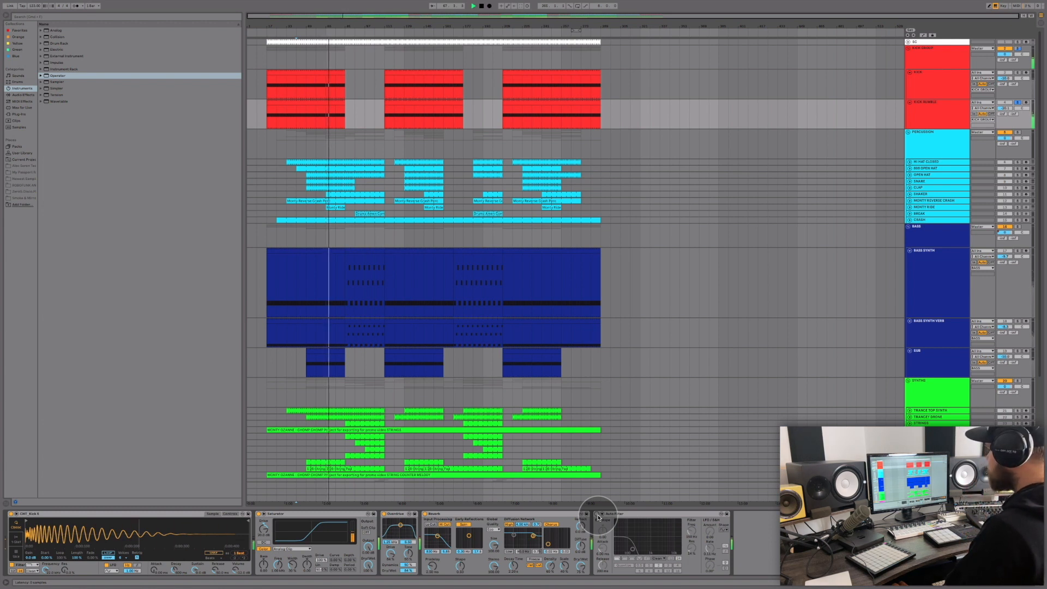
{"action": "left_click", "coordinate": [598, 514]}
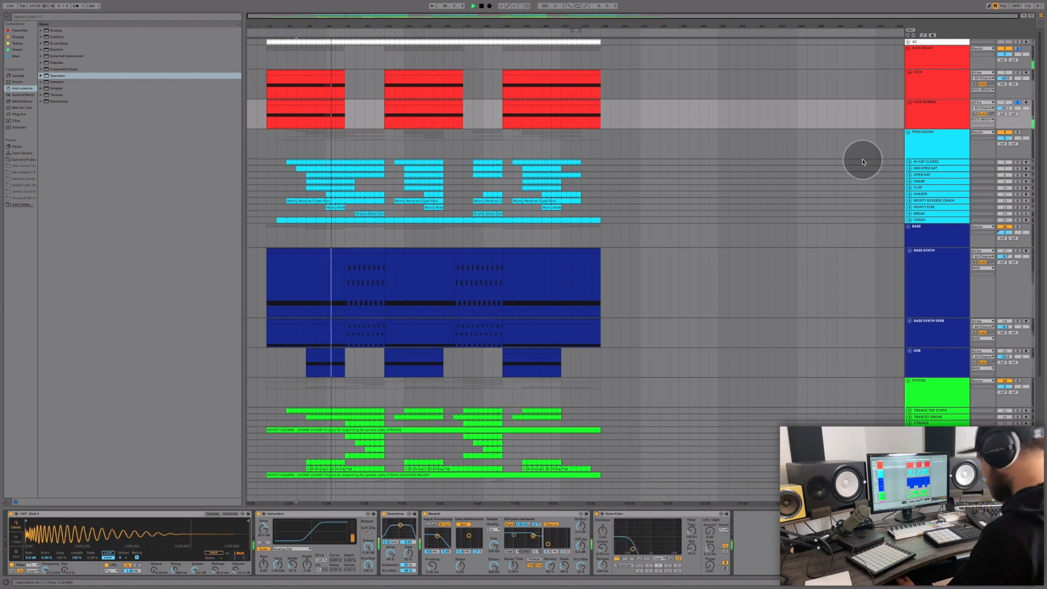
{"action": "left_click", "coordinate": [1019, 73], "text": "super"}
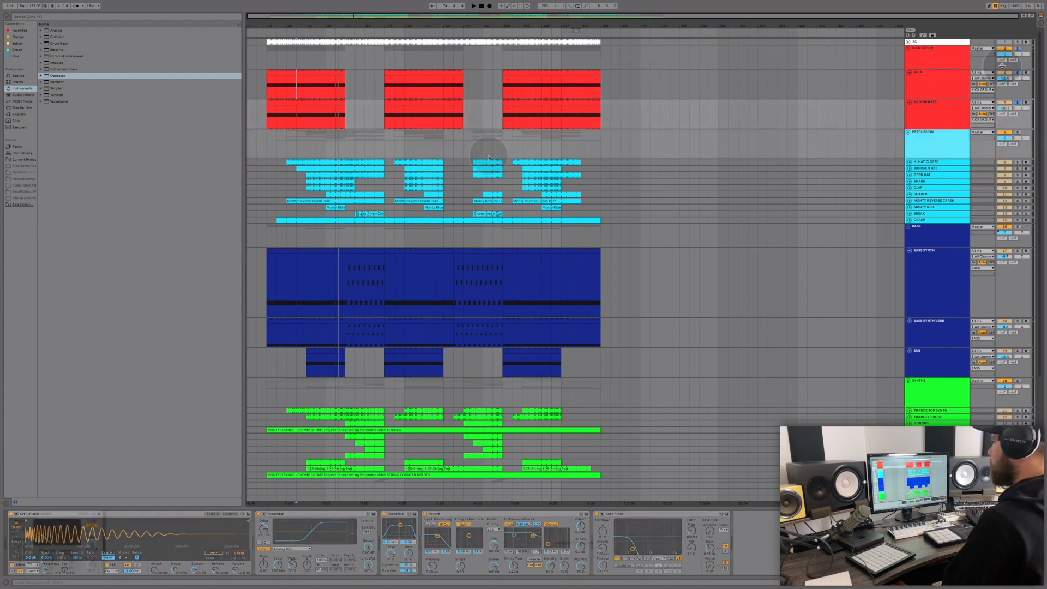
- Select a short section of the PERCUSSION group near the end of the first kick clip and loop it
{"action": "left_click", "coordinate": [430, 157]}
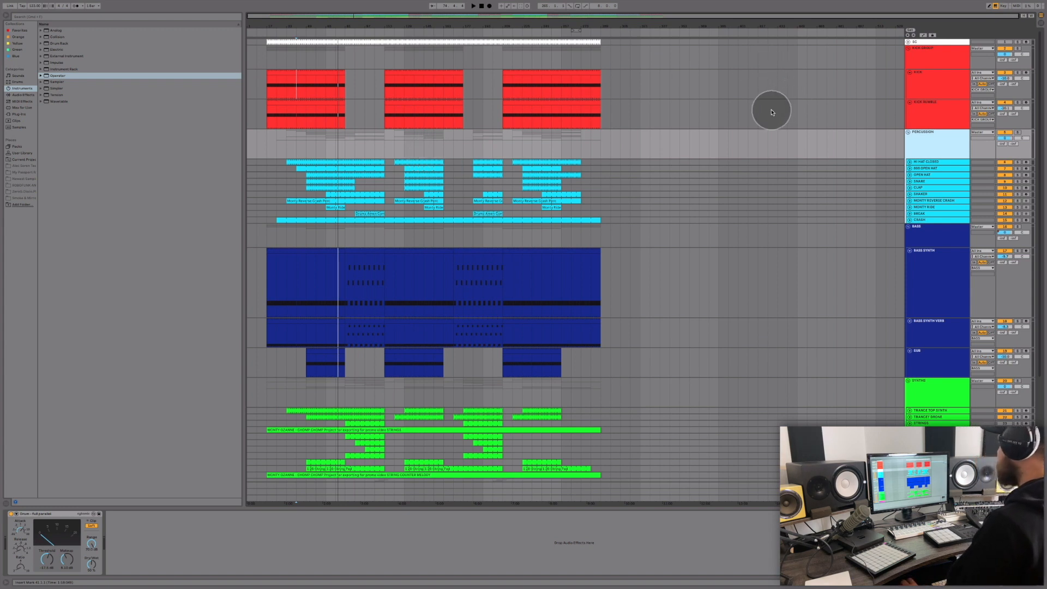
{"action": "left_click_drag", "start_coordinate": [329, 147], "coordinate": [335, 149]}
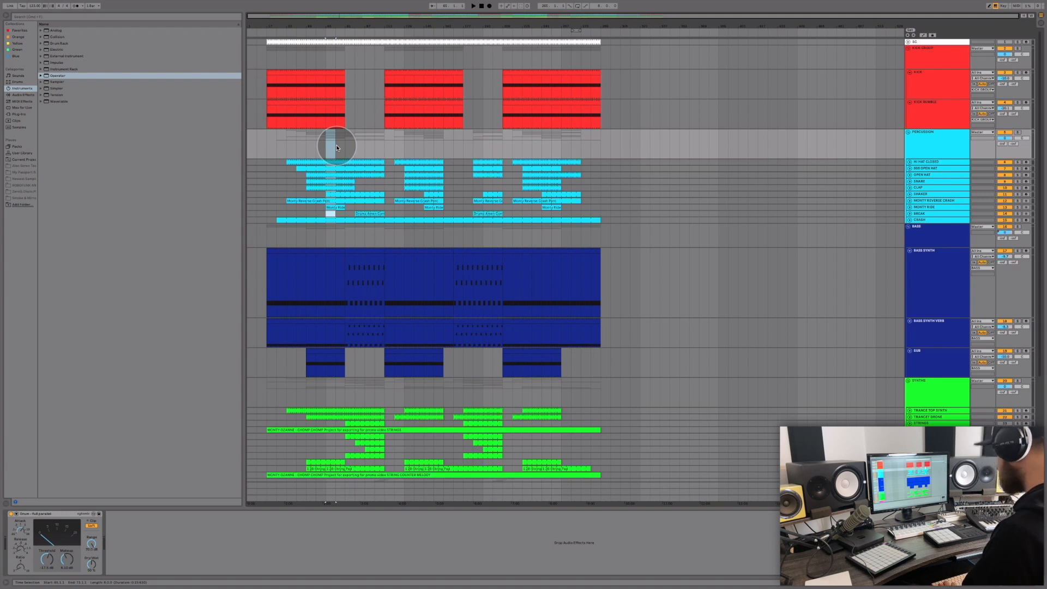
{"action": "key", "text": "ctrl+l"}
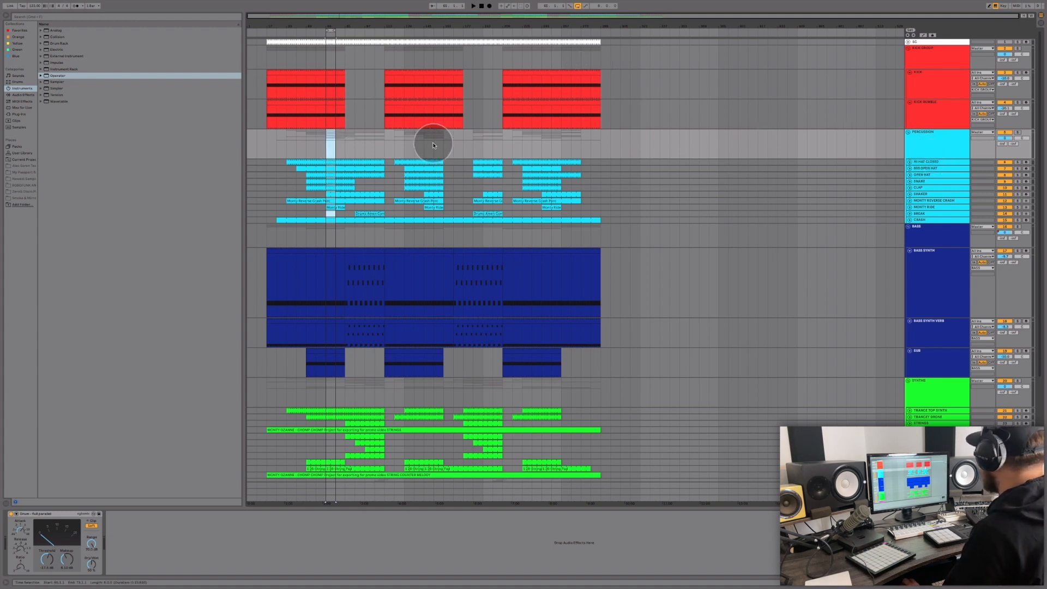
- Solo the kick group together with the HI HAT CLOSED track, play the loop and show the hi-hat's devices
{"action": "left_click", "coordinate": [1018, 49]}
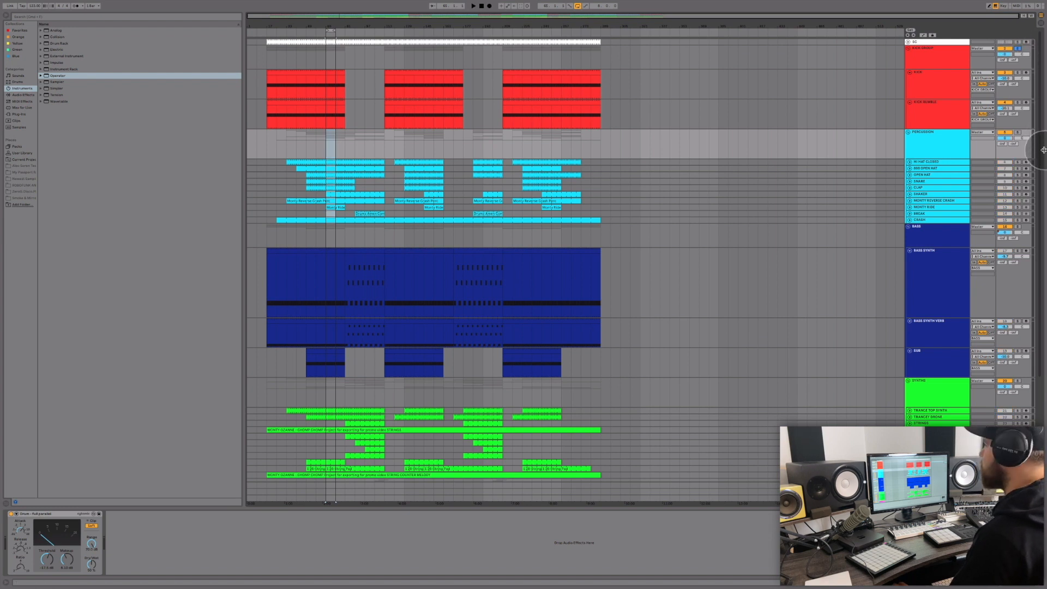
{"action": "left_click", "coordinate": [1018, 162]}
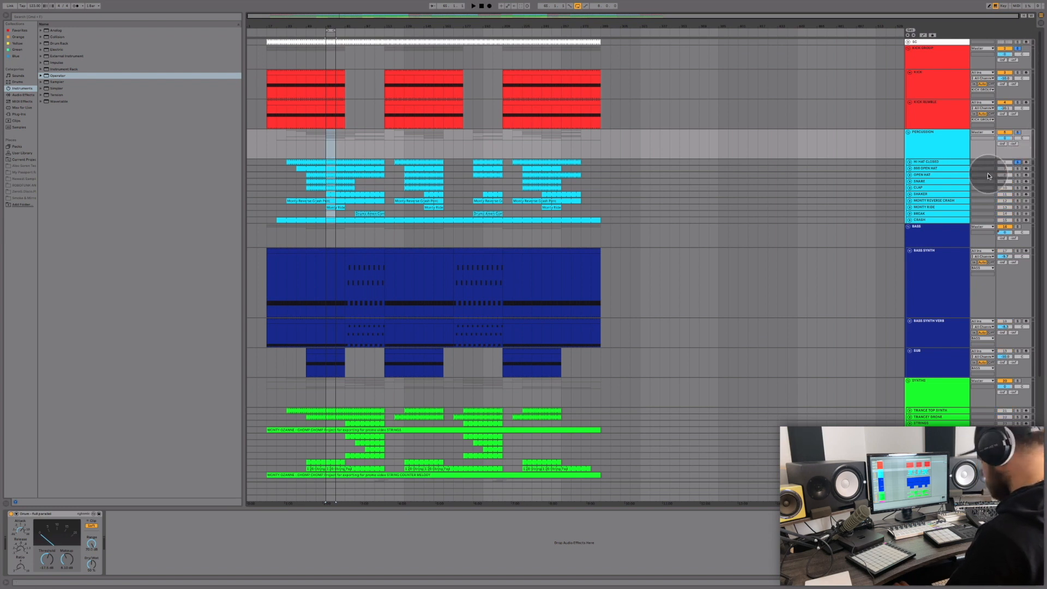
{"action": "key", "text": "space"}
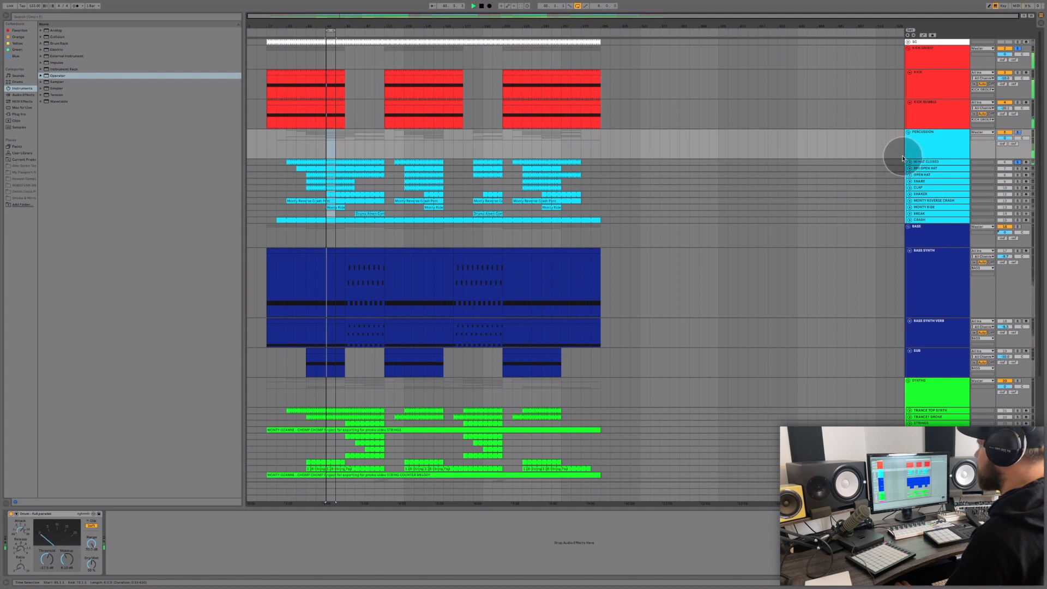
{"action": "left_click", "coordinate": [929, 163]}
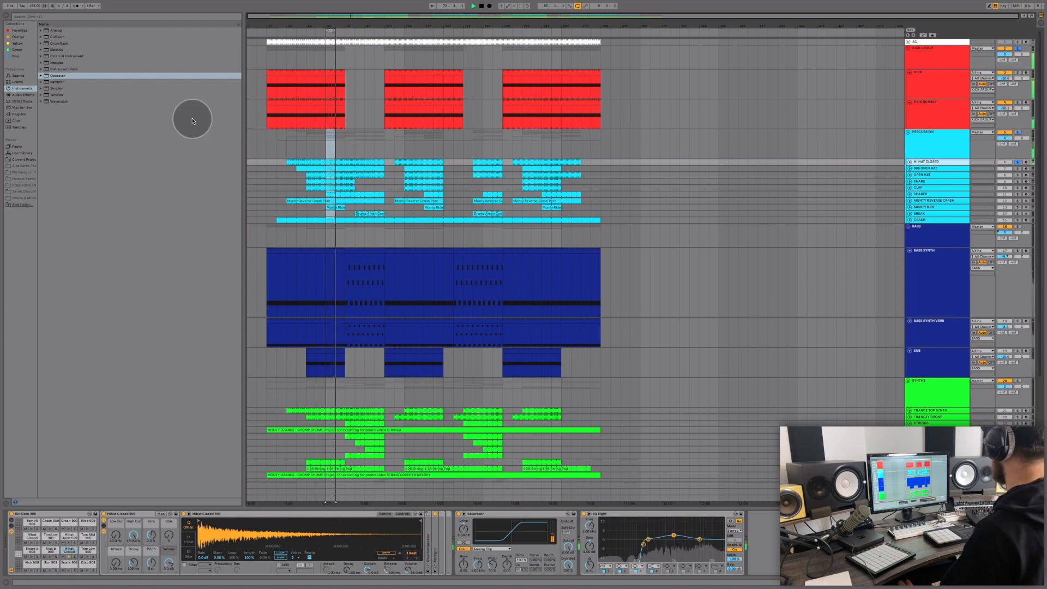
- Open the Drums folder of the Core Library pack and select the Hihat Closed pad in the track's 808 kit
{"action": "left_click", "coordinate": [25, 150]}
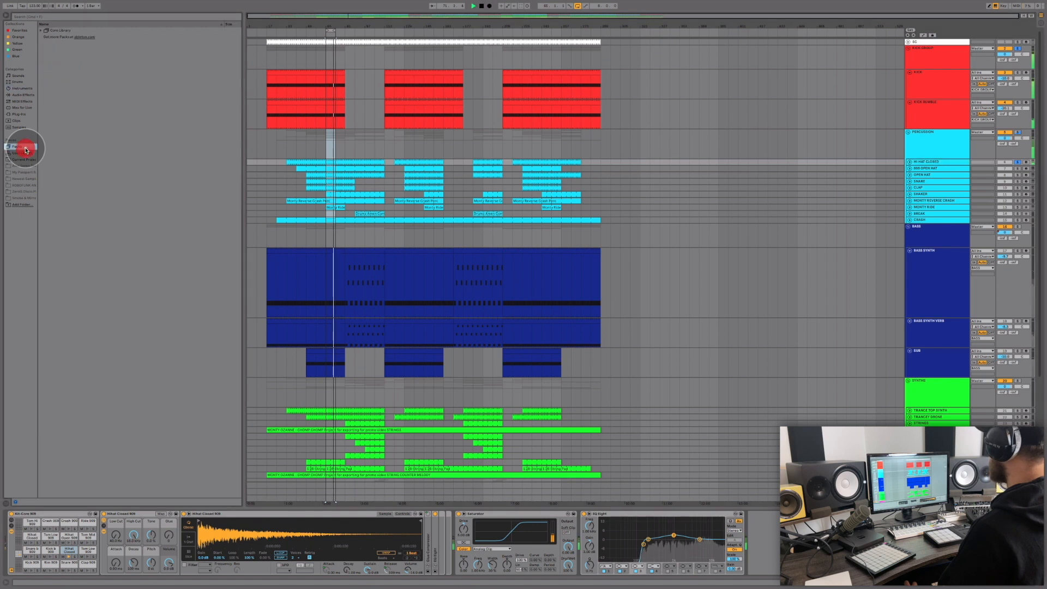
{"action": "left_click", "coordinate": [41, 31]}
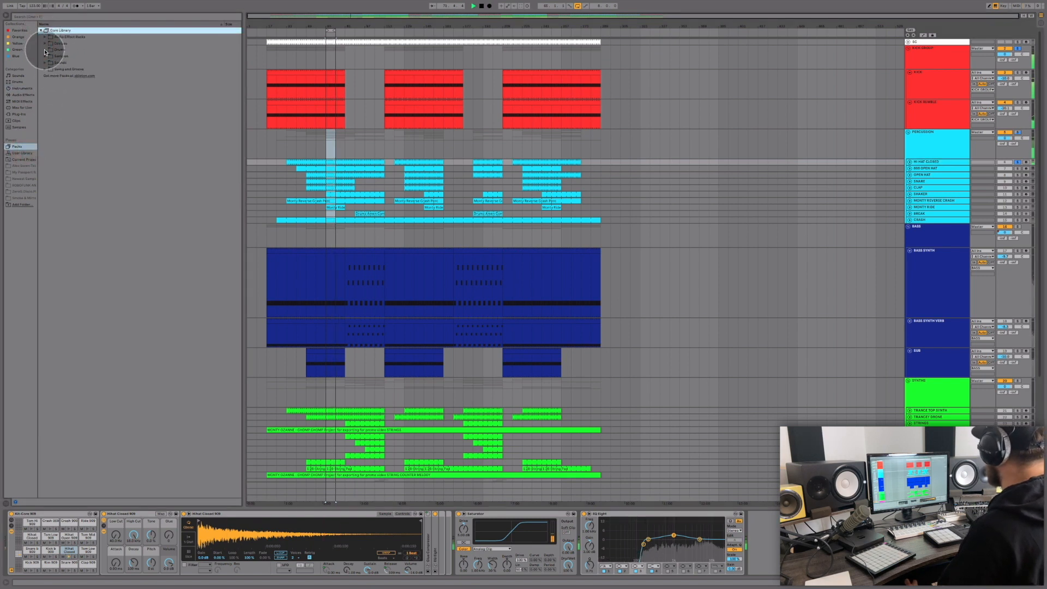
{"action": "left_click", "coordinate": [45, 49]}
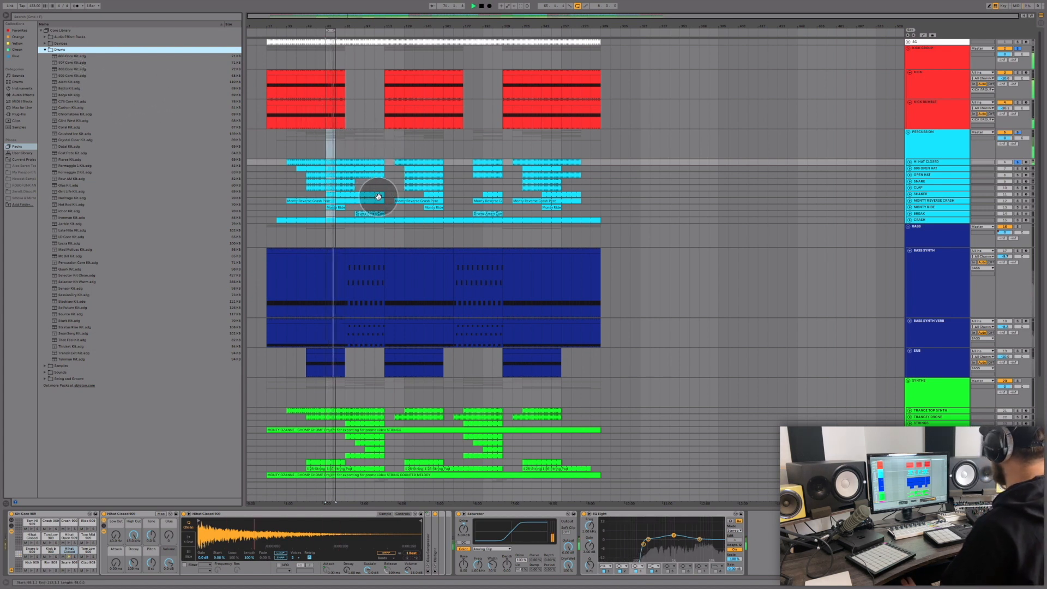
{"action": "left_click", "coordinate": [74, 558]}
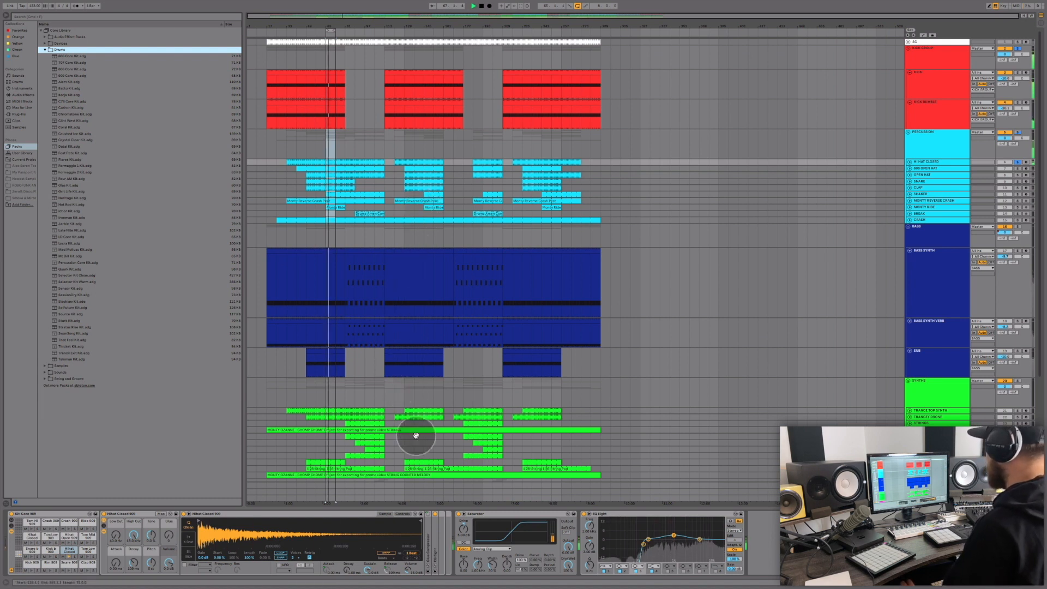
- Unfold the HI HAT CLOSED track and examine the low-cut band of its EQ Eight
{"action": "left_click", "coordinate": [911, 162]}
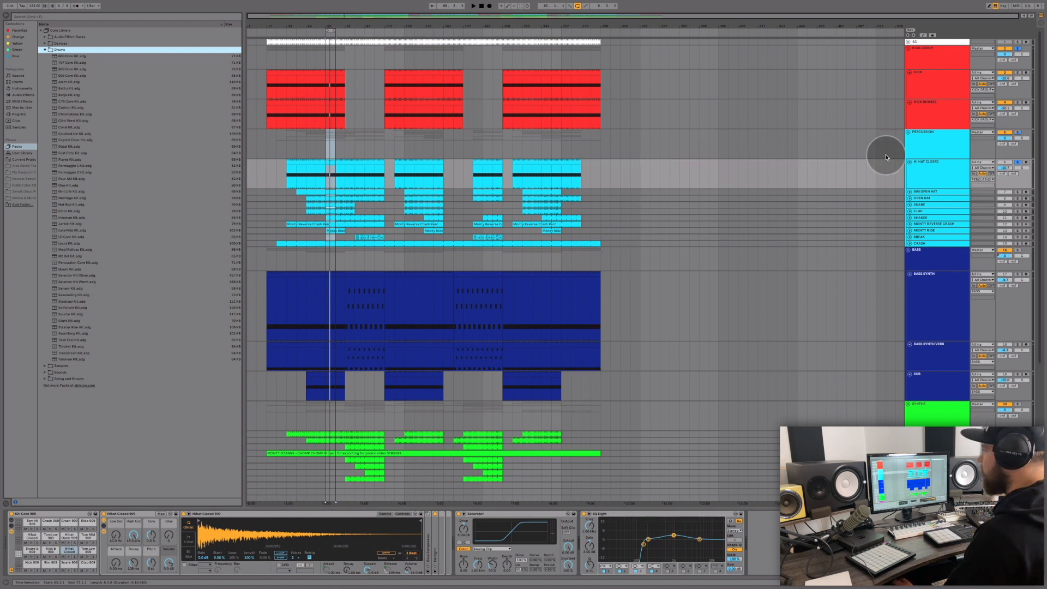
{"action": "left_click", "coordinate": [940, 171]}
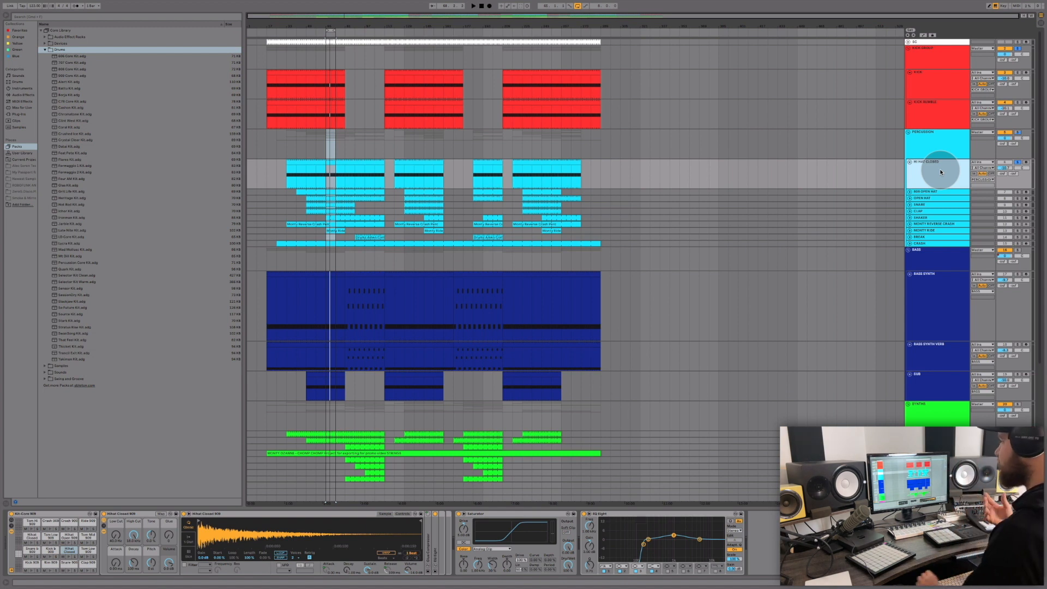
{"action": "left_click", "coordinate": [636, 516]}
{"action": "left_click", "coordinate": [644, 546]}
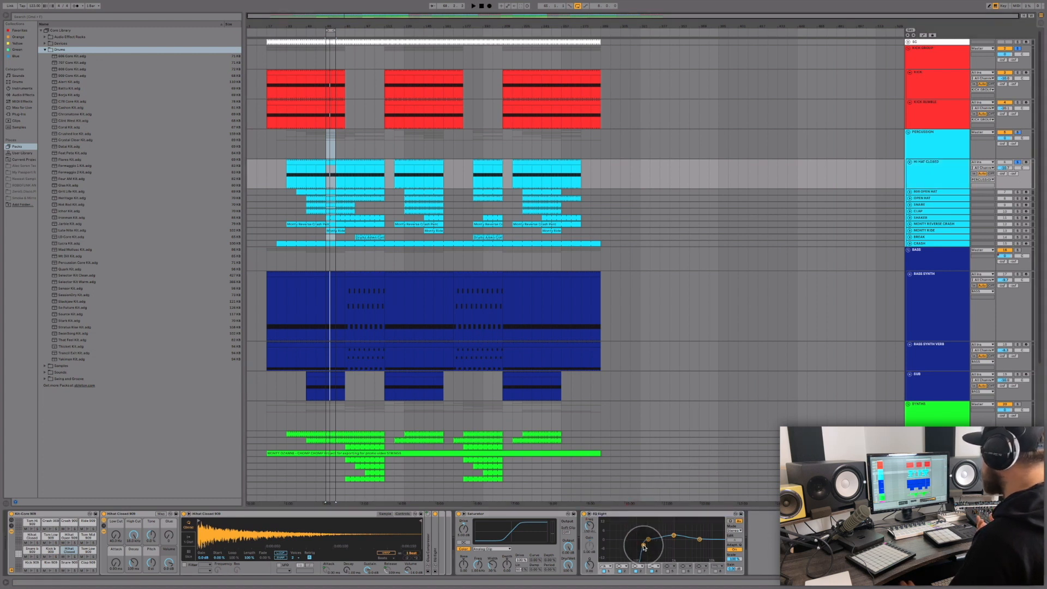
{"action": "left_click", "coordinate": [672, 454]}
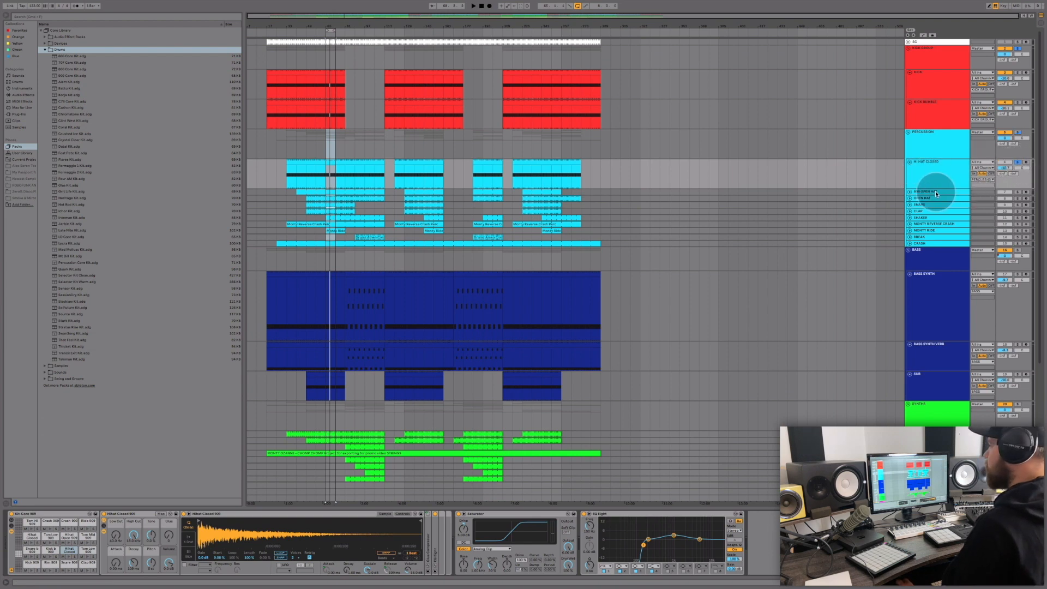
- Unfold the 808 OPEN HAT track, show its devices and solo it while playing the loop
{"action": "left_click", "coordinate": [911, 193]}
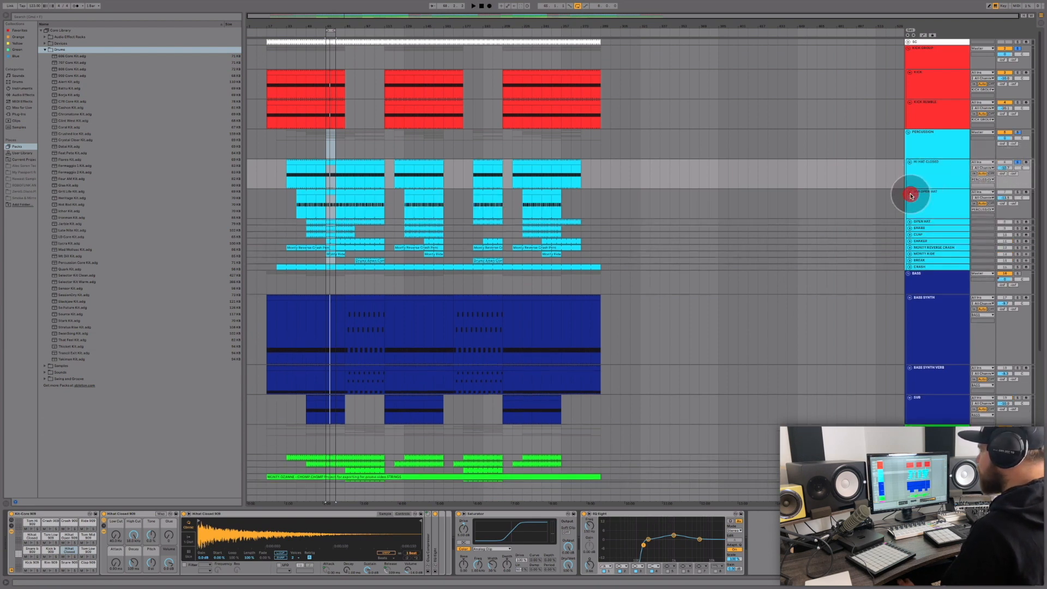
{"action": "left_click", "coordinate": [924, 195]}
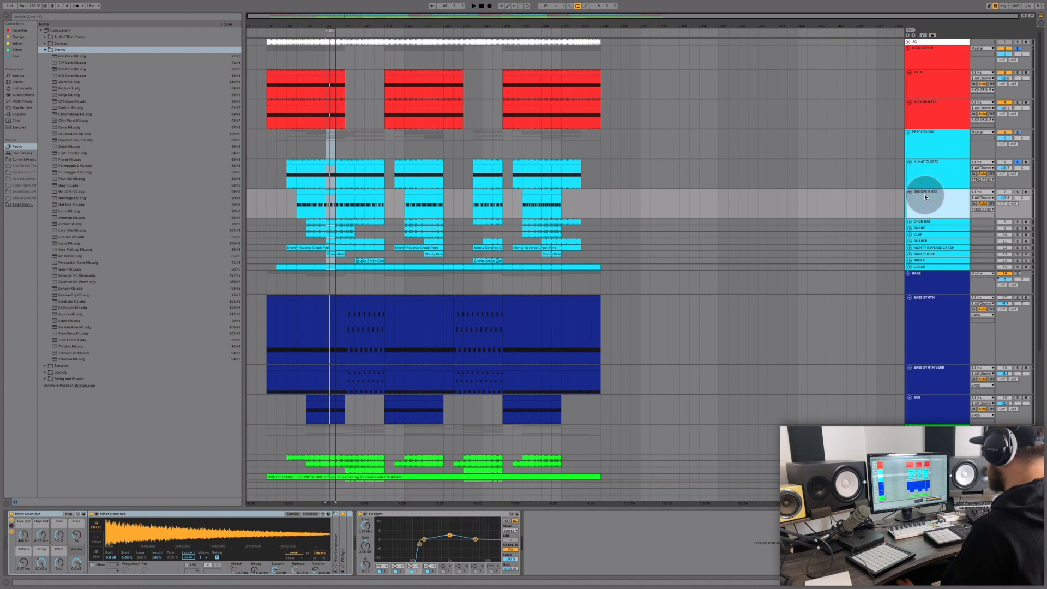
{"action": "left_click", "coordinate": [1017, 192]}
{"action": "key", "text": "space"}
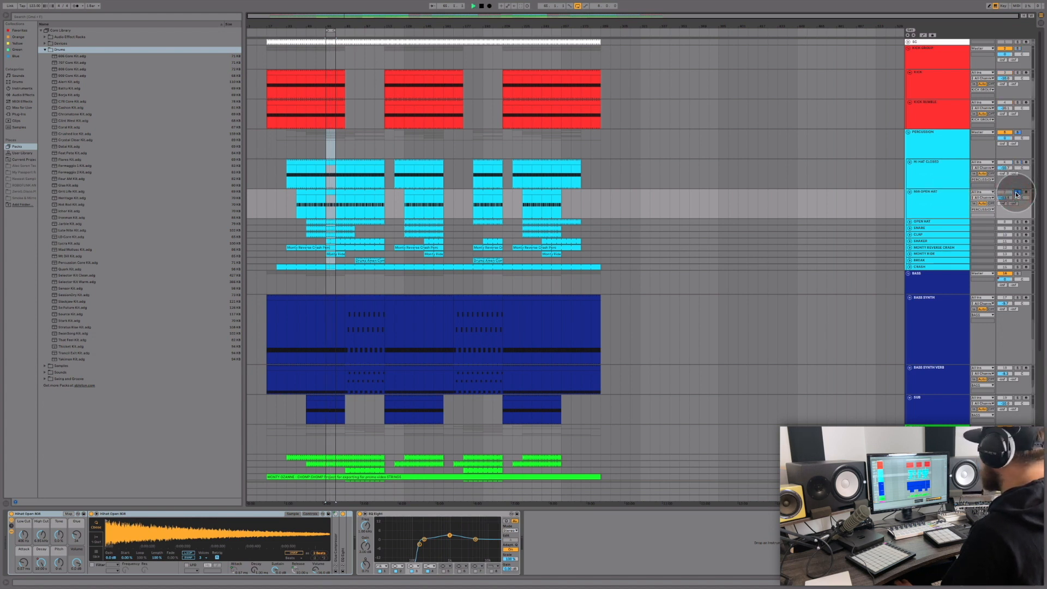
{"action": "left_click", "coordinate": [432, 204]}
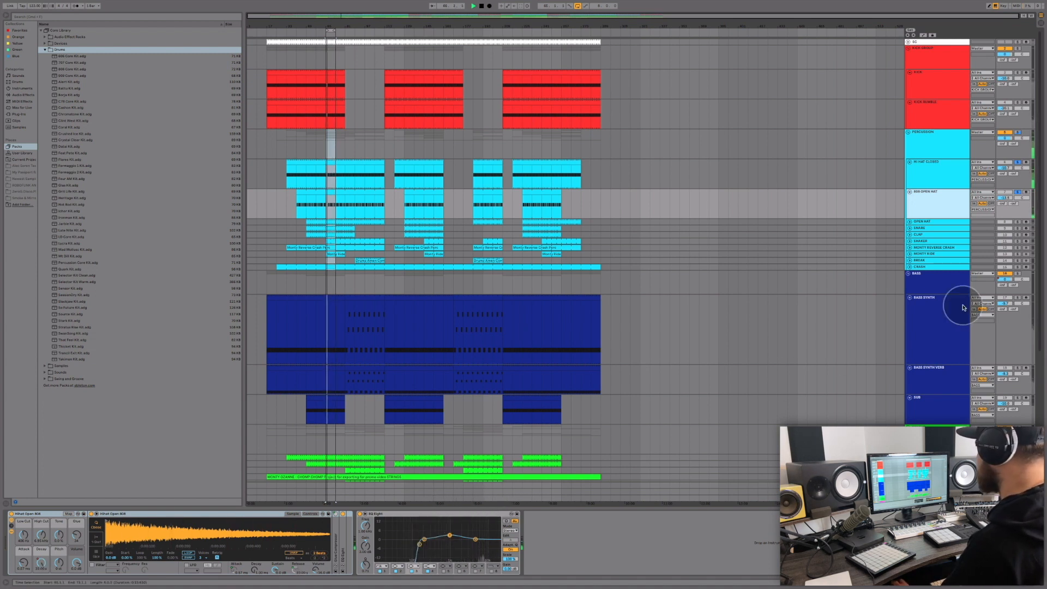
- Solo the OPEN HAT track on its own, and add the 808 OPEN HAT and HI HAT CLOSED tracks to the solo
{"action": "left_click", "coordinate": [958, 222]}
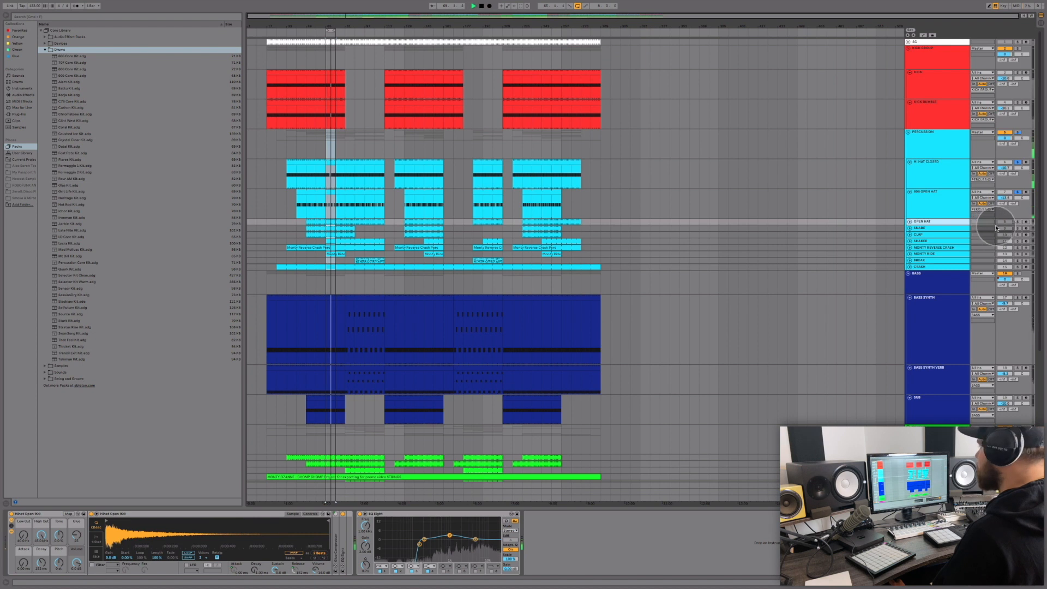
{"action": "left_click", "coordinate": [1018, 223]}
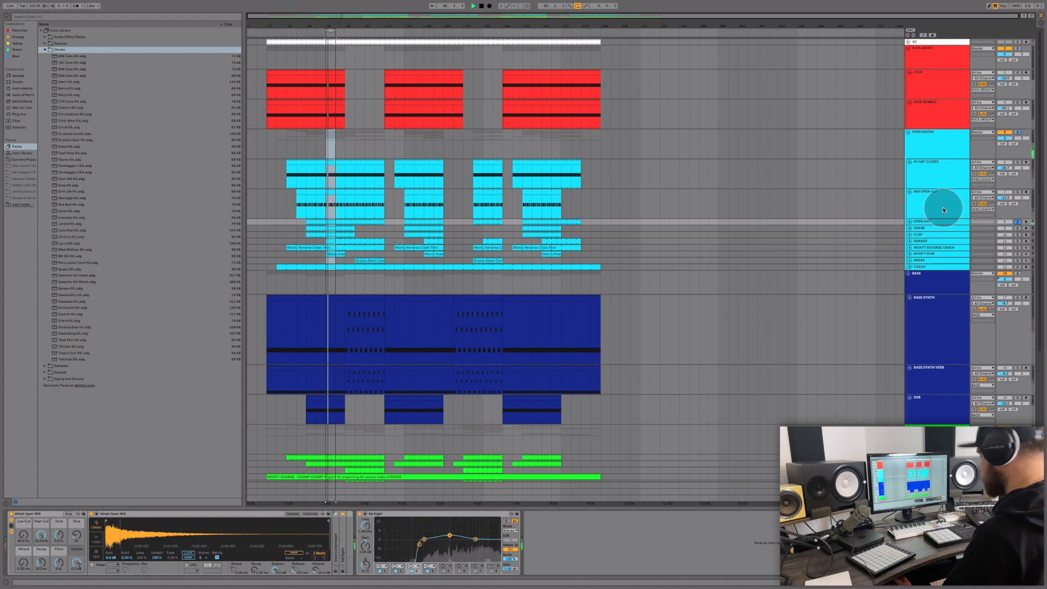
{"action": "left_click", "coordinate": [1017, 192], "text": "super"}
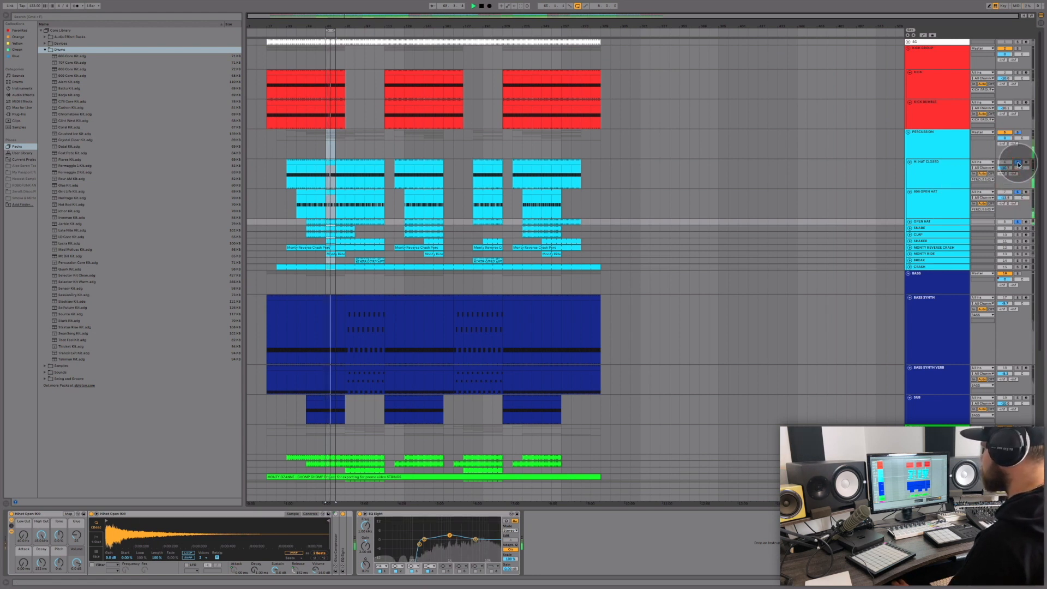
- Unfold the SNARE and CLAP tracks, solo the snare and show the device chains of both tracks
{"action": "left_click", "coordinate": [910, 228]}
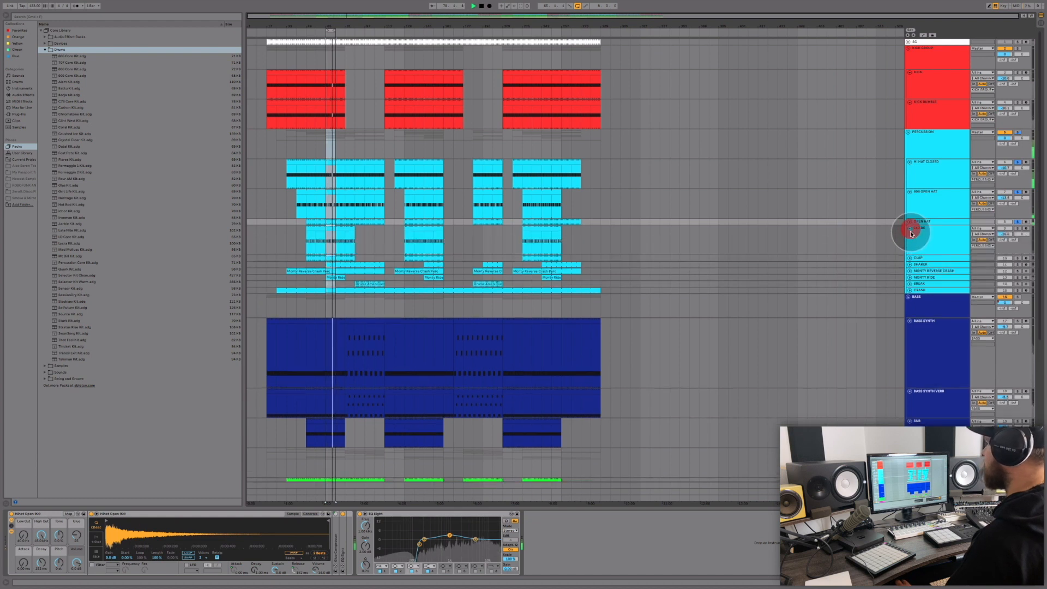
{"action": "left_click", "coordinate": [910, 258]}
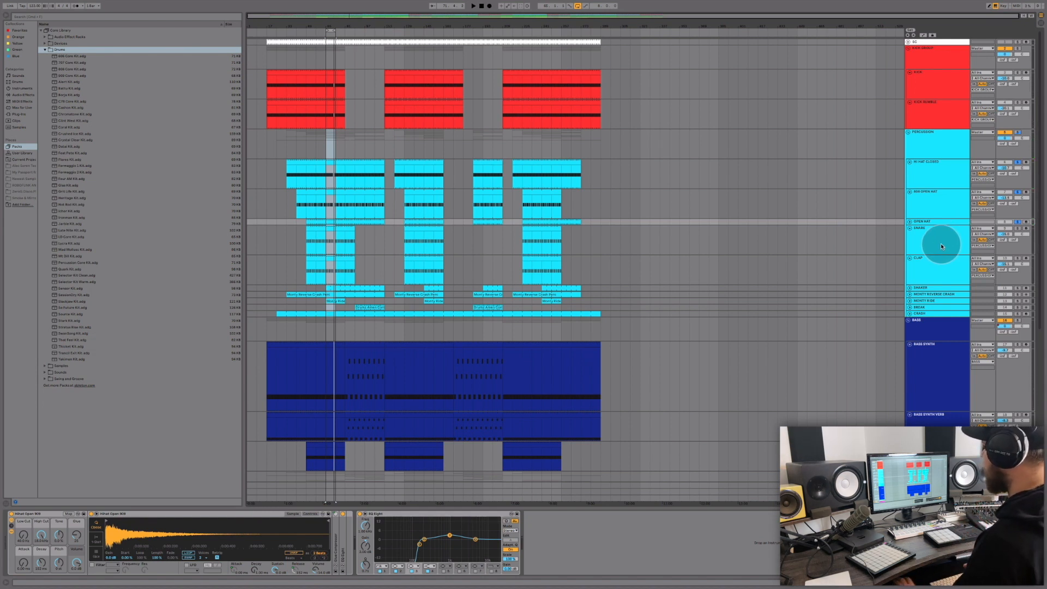
{"action": "left_click", "coordinate": [1018, 232]}
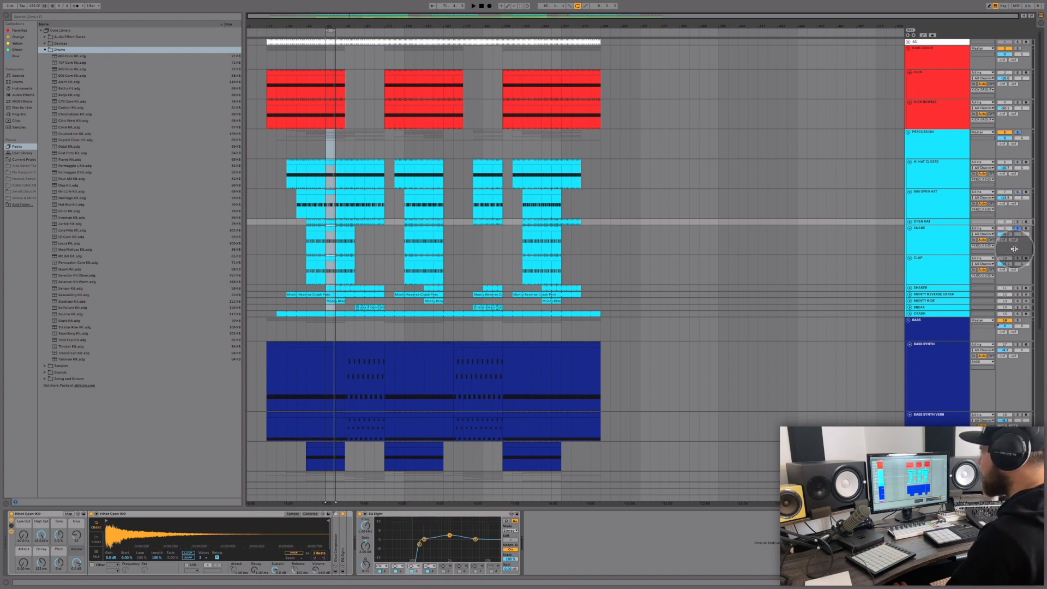
{"action": "left_click", "coordinate": [936, 266]}
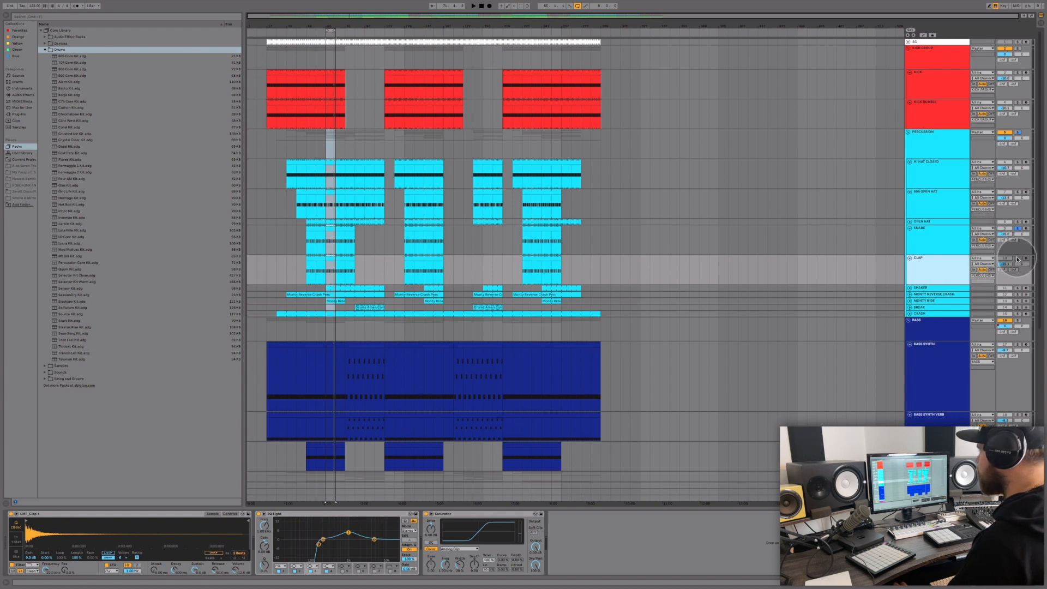
{"action": "left_click", "coordinate": [949, 252]}
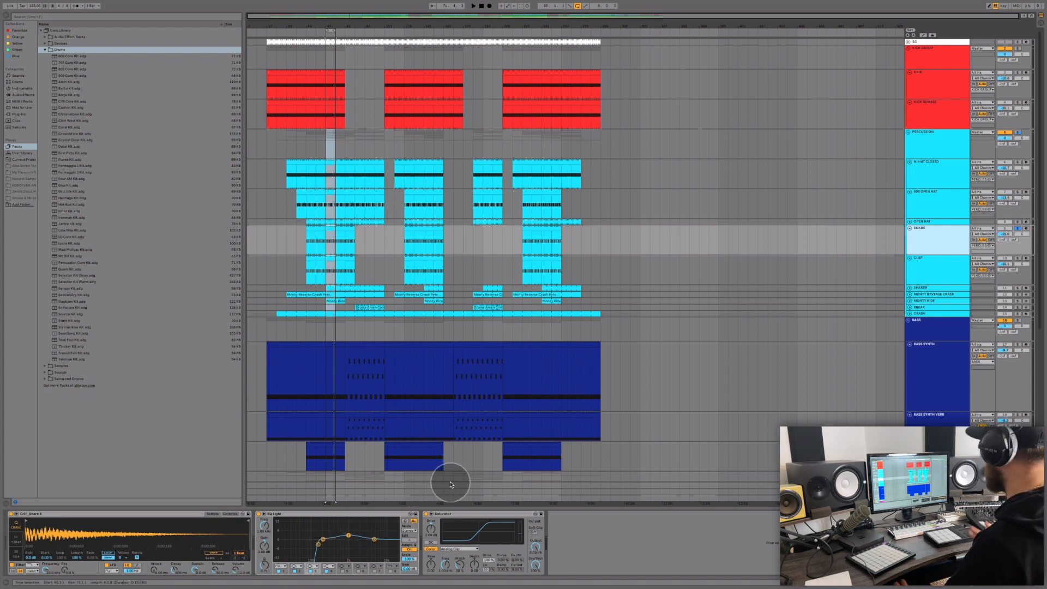
{"action": "left_click", "coordinate": [933, 266]}
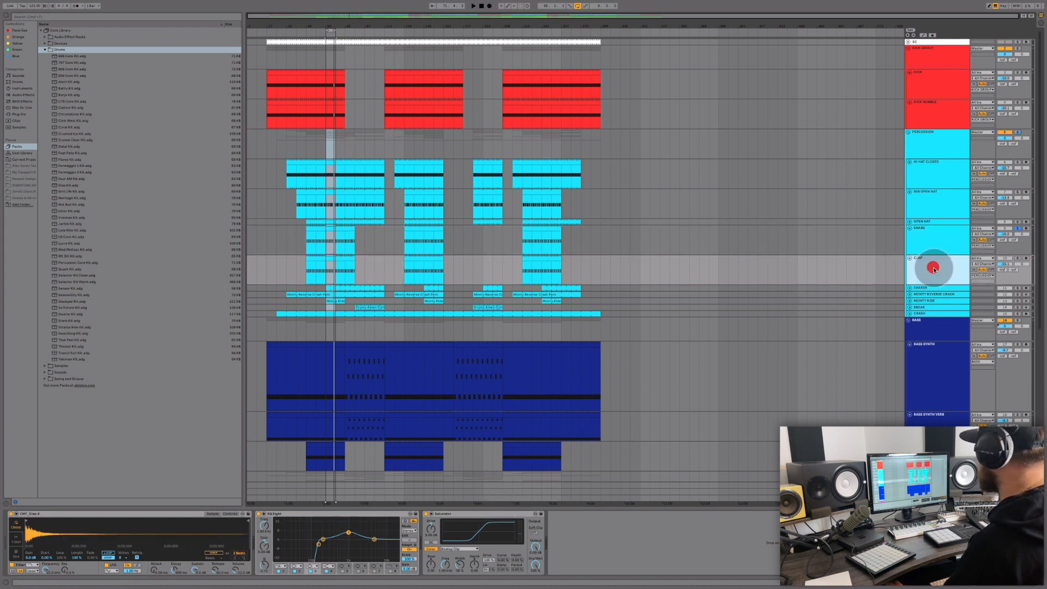
- Play the loop with clap and snare soloed together, adding the three hat tracks and the kick group to the solo
{"action": "left_click", "coordinate": [1017, 259]}
{"action": "key", "text": "space"}
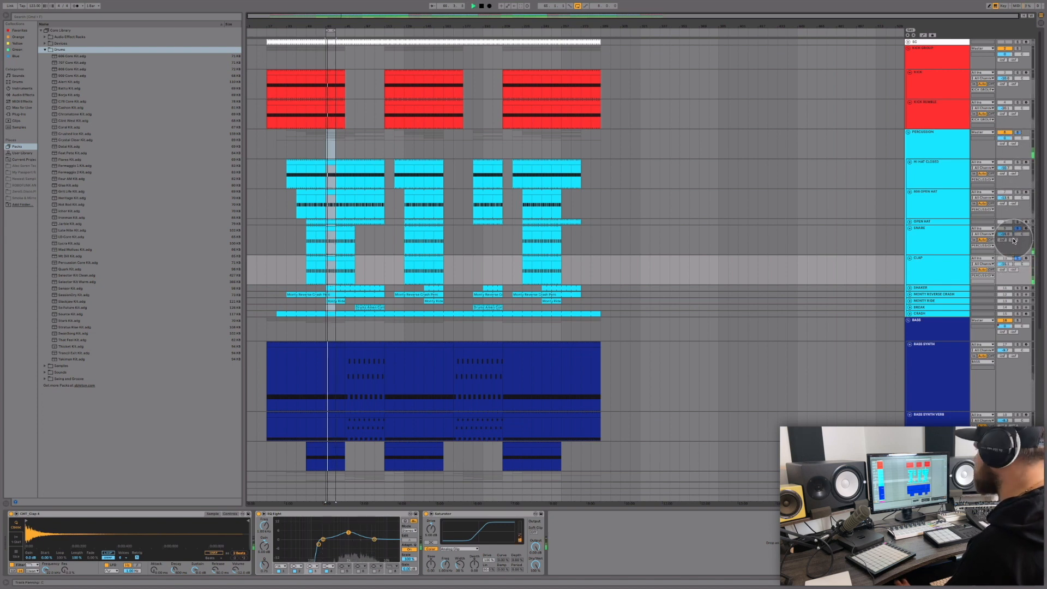
{"action": "left_click", "coordinate": [1017, 222]}
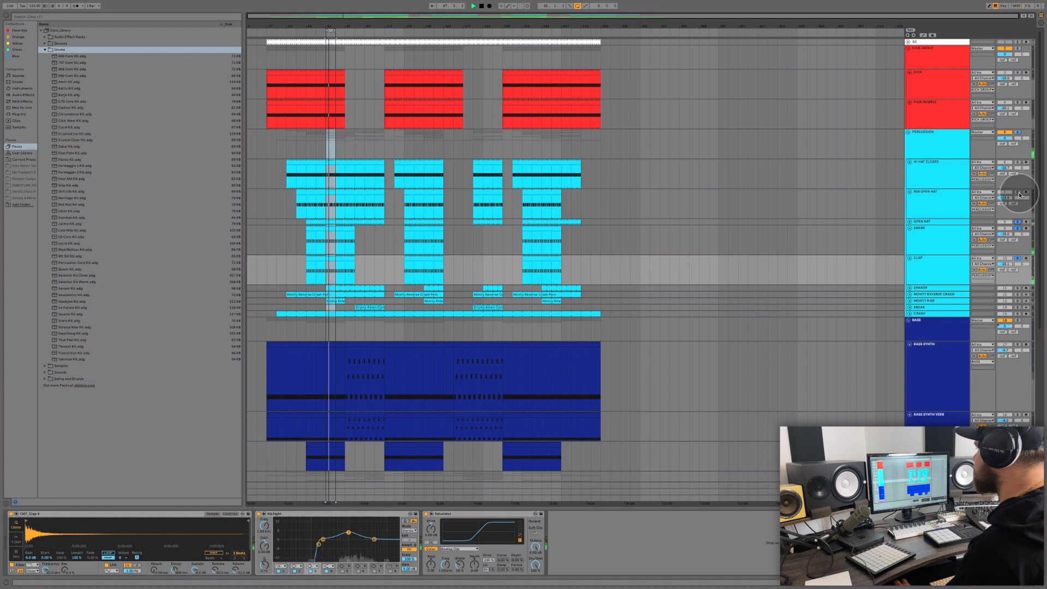
{"action": "left_click", "coordinate": [1019, 193]}
{"action": "left_click", "coordinate": [1018, 162]}
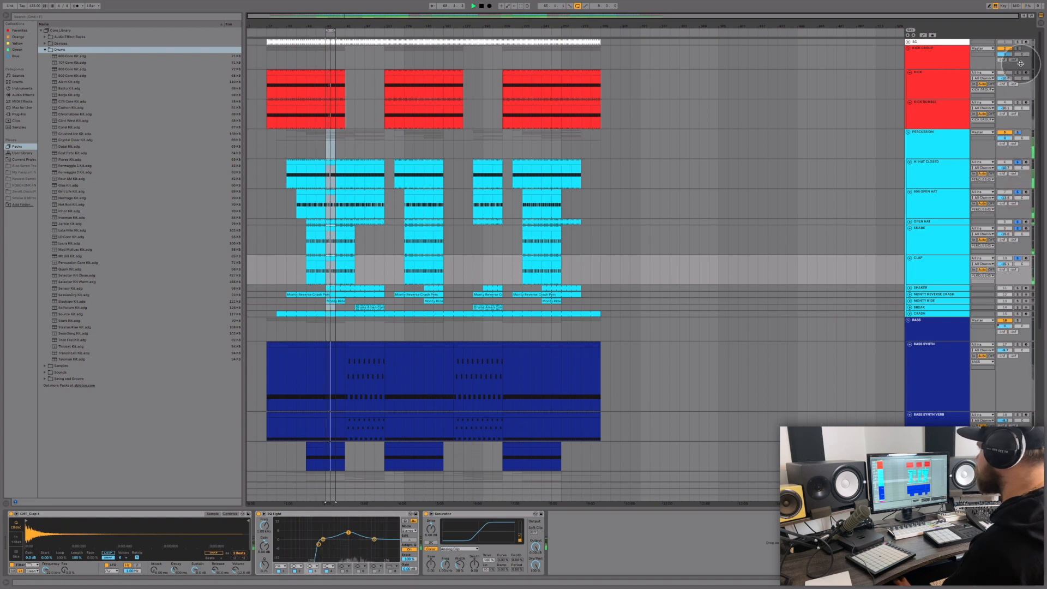
{"action": "left_click", "coordinate": [1018, 48]}
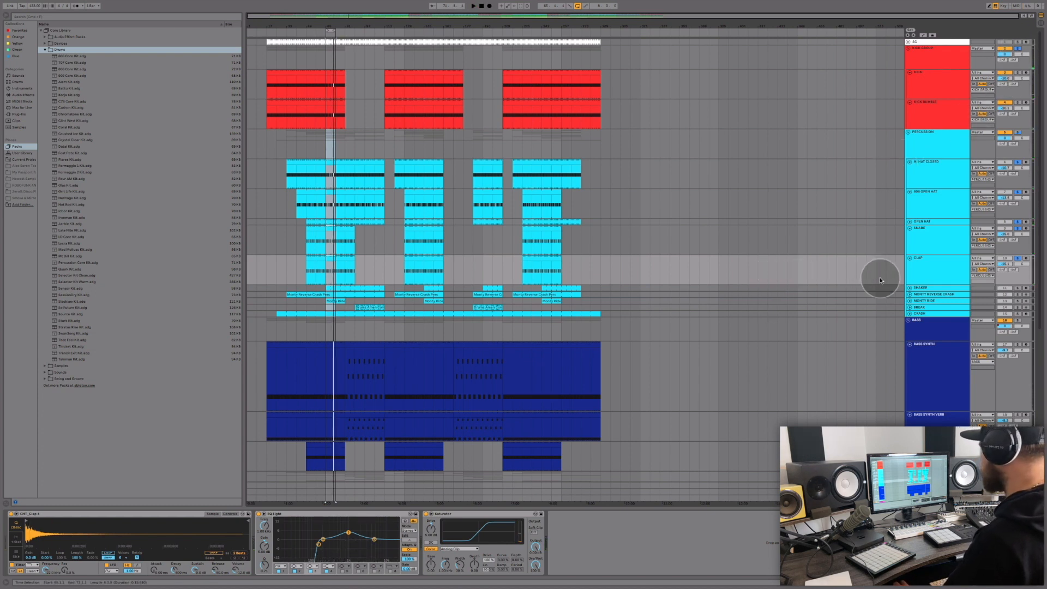
- Unfold the SHAKER track, show its devices and solo it while playing the loop
{"action": "left_click", "coordinate": [910, 289]}
{"action": "left_click", "coordinate": [926, 295]}
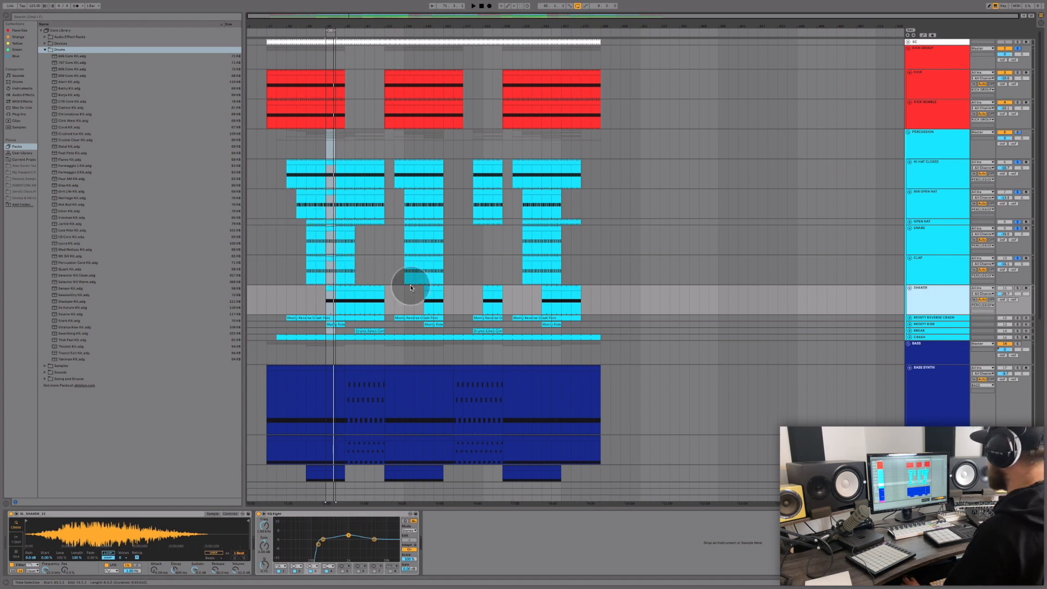
{"action": "left_click", "coordinate": [1019, 291]}
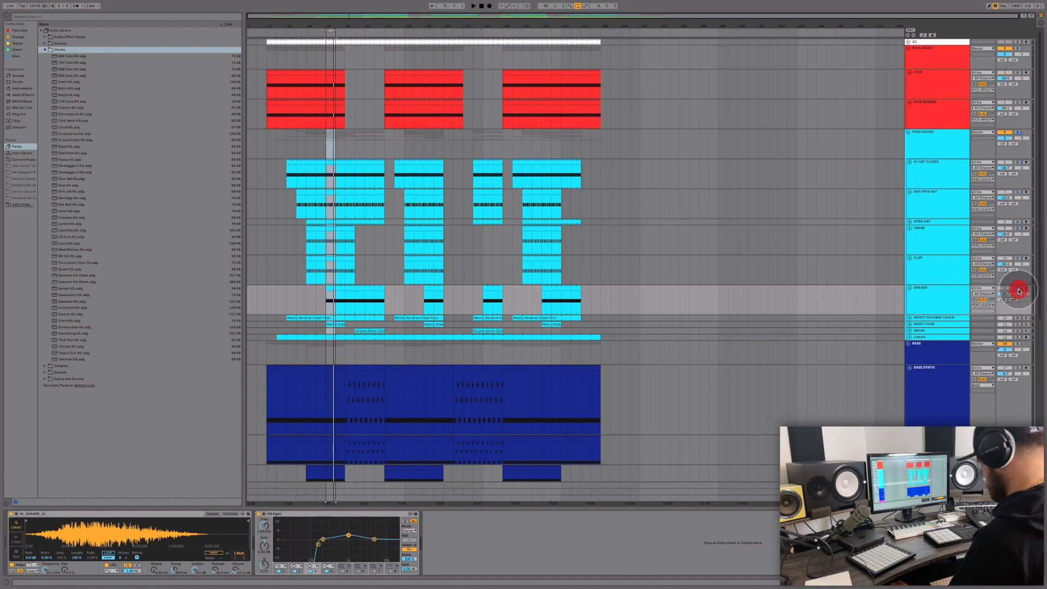
{"action": "key", "text": "space"}
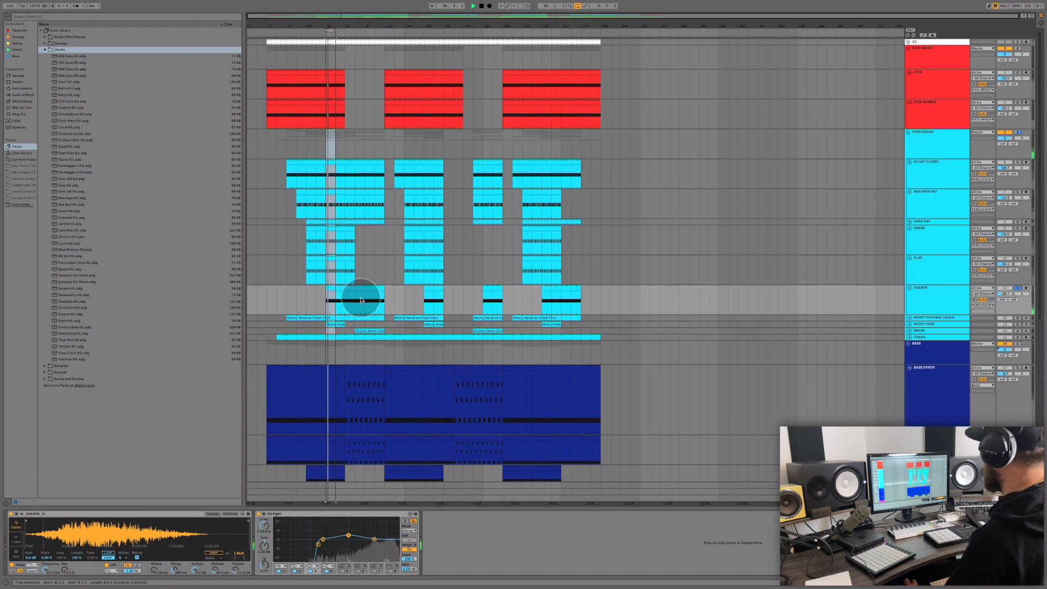
- Open the first SHAKER clip, enlarge its velocity lane to examine the note velocities, and return to the track's devices
{"action": "double_click", "coordinate": [332, 289]}
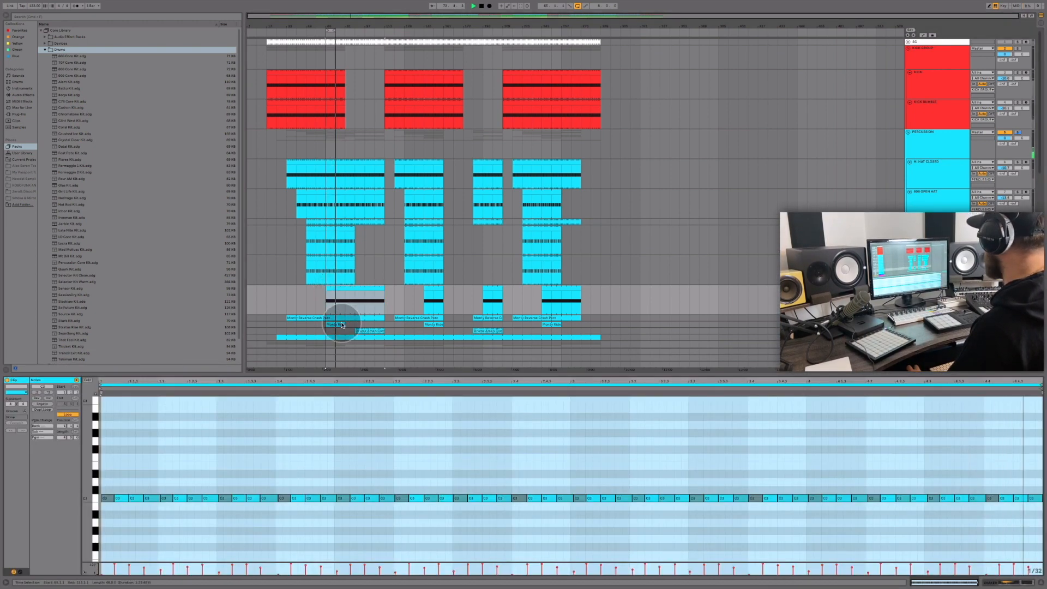
{"action": "scroll", "coordinate": [328, 436], "scroll_direction": "down", "scroll_amount": 3}
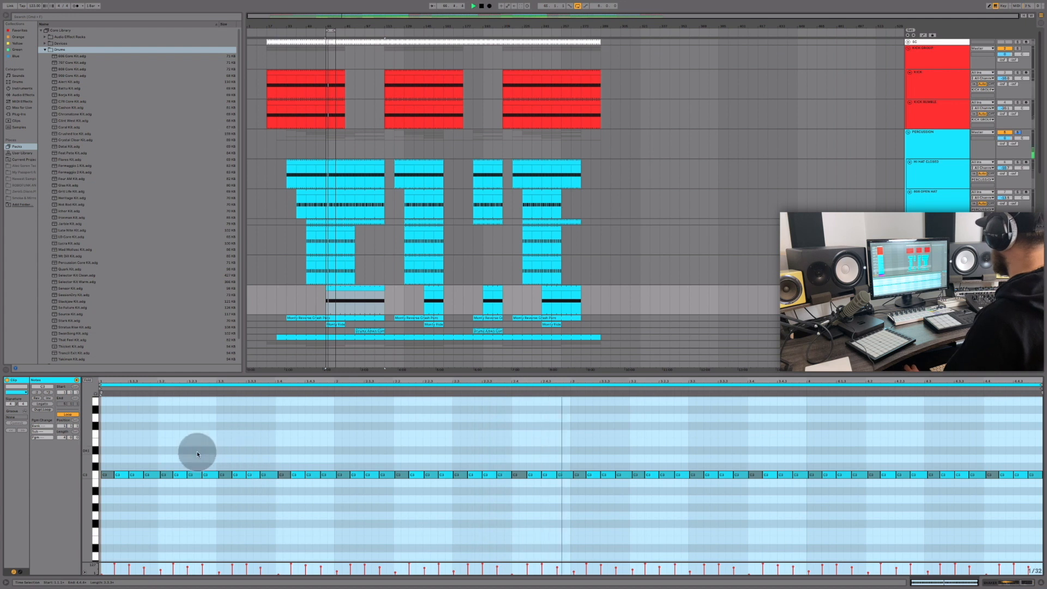
{"action": "right_click", "coordinate": [117, 462]}
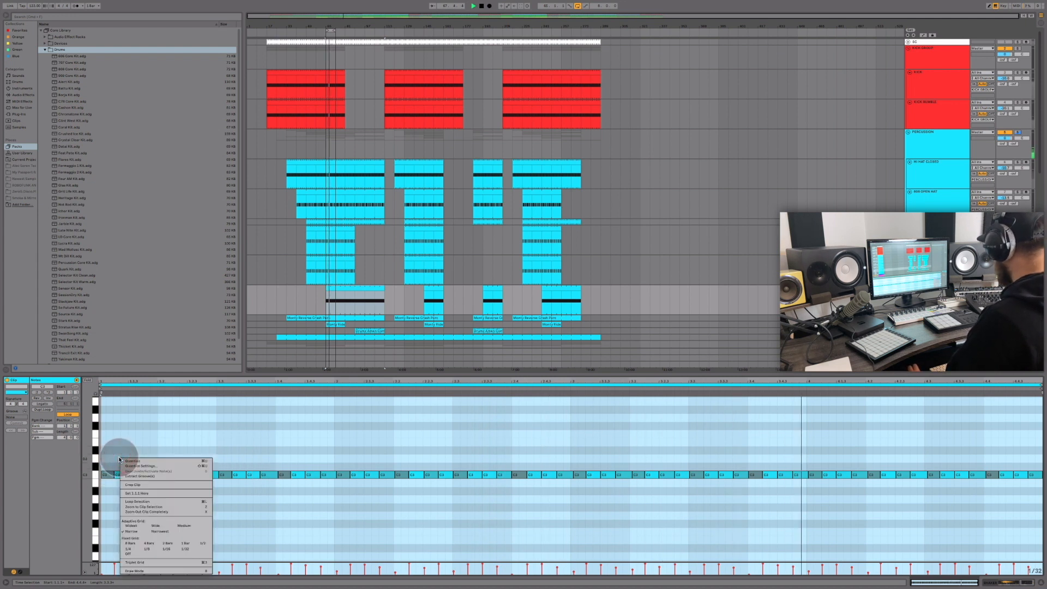
{"action": "right_click", "coordinate": [128, 444]}
{"action": "left_click", "coordinate": [113, 433]}
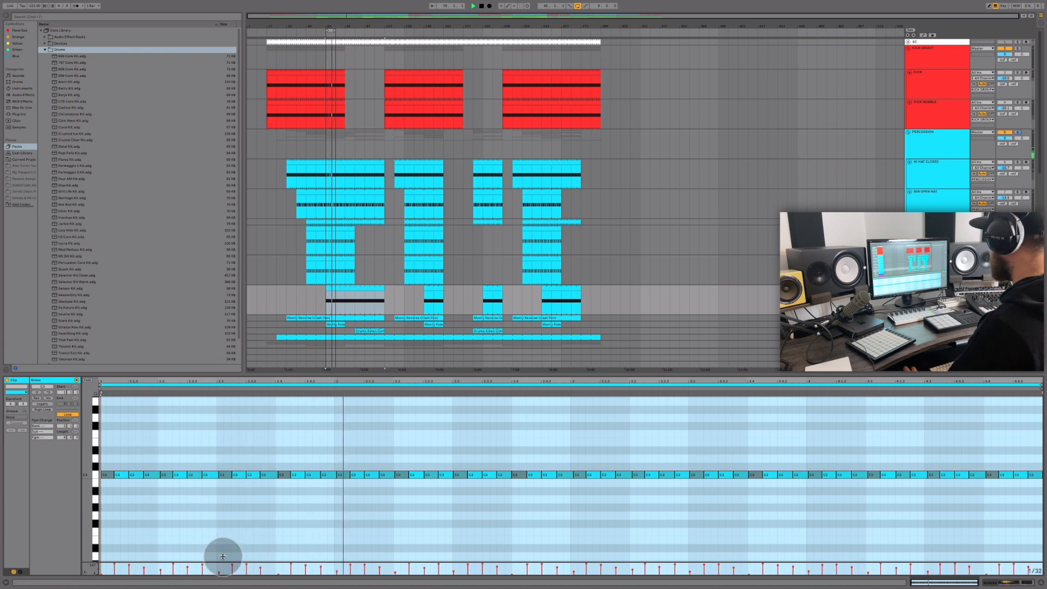
{"action": "left_click_drag", "start_coordinate": [222, 561], "coordinate": [230, 508]}
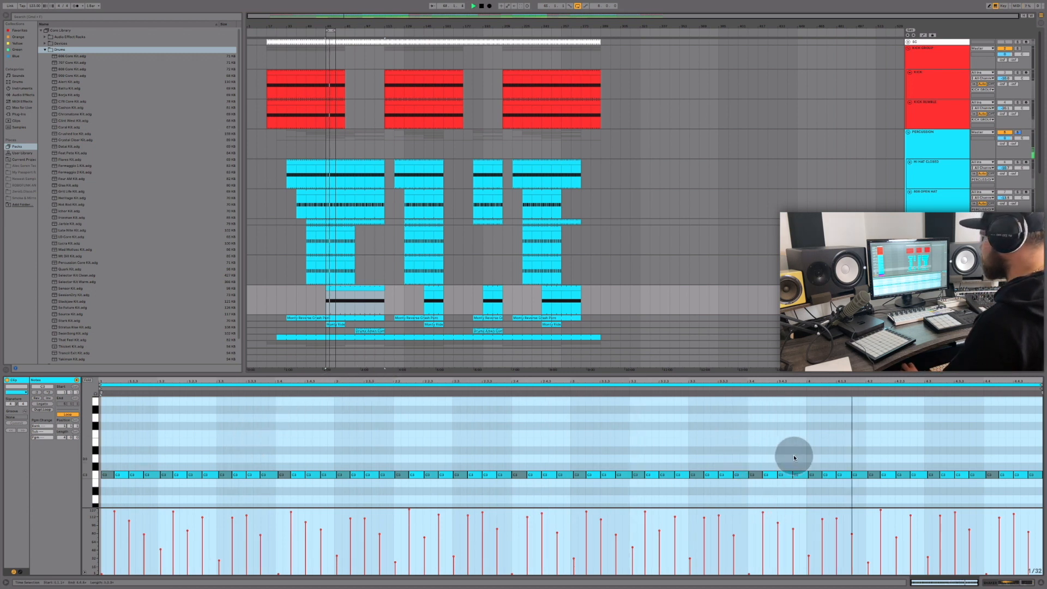
{"action": "left_click", "coordinate": [1021, 584]}
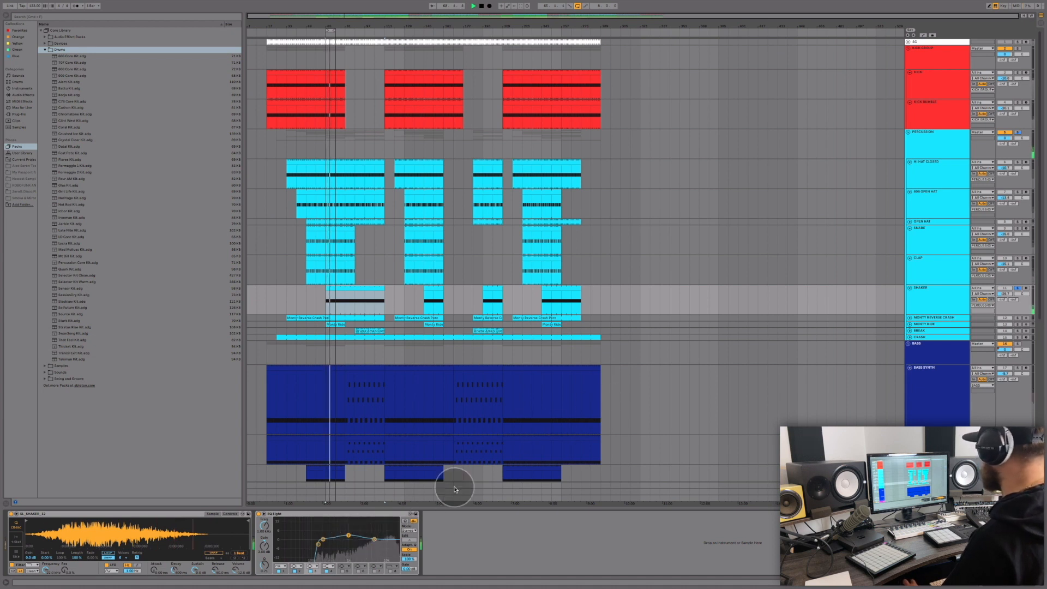
- Solo and unfold the reverse crash track, examine the waveform of its first clip and return to its devices
{"action": "left_click", "coordinate": [934, 318]}
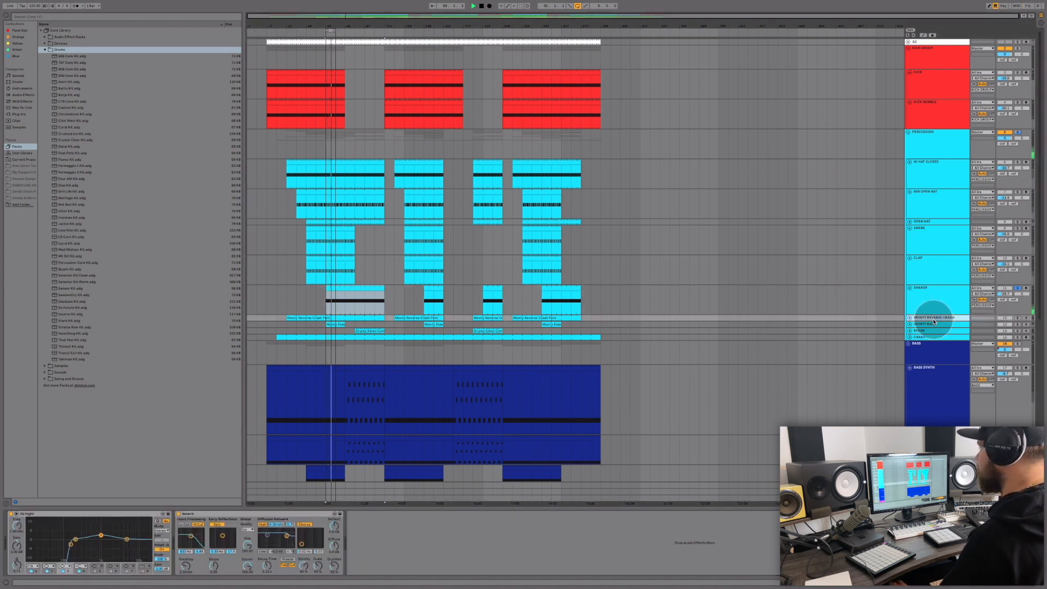
{"action": "left_click", "coordinate": [1019, 319]}
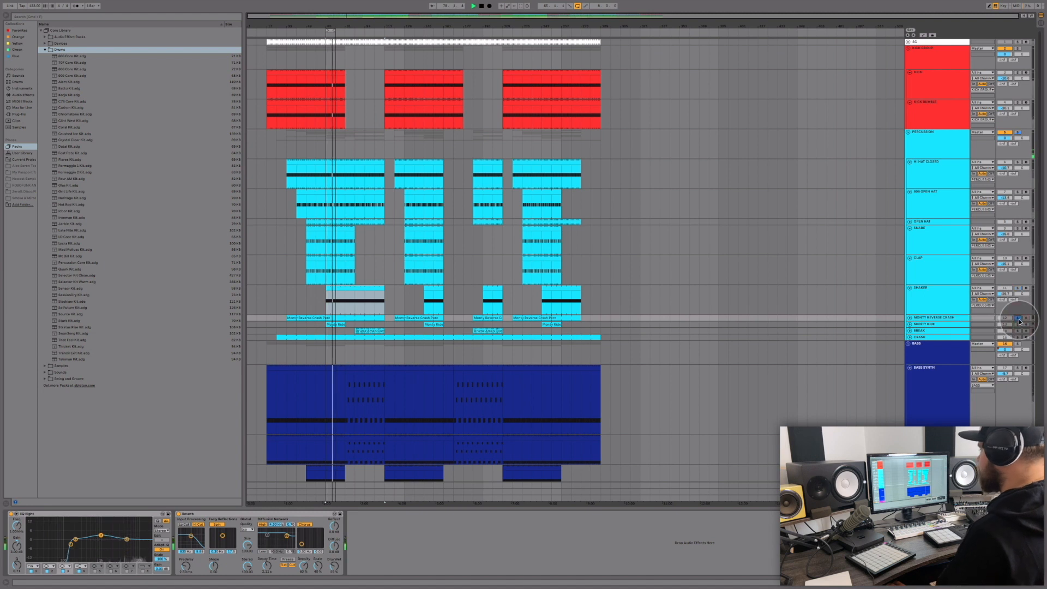
{"action": "left_click", "coordinate": [909, 318]}
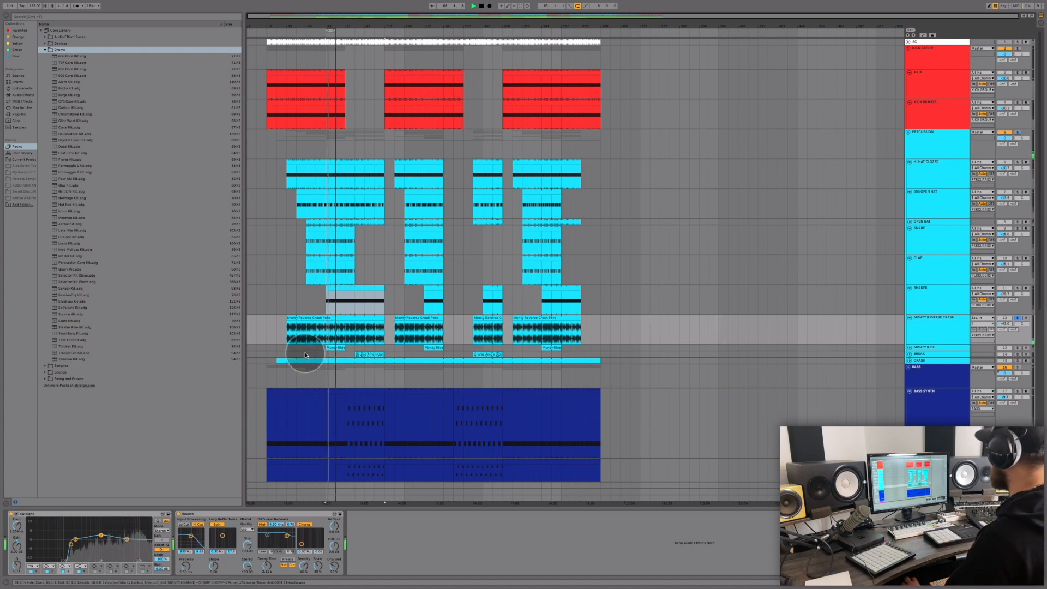
{"action": "double_click", "coordinate": [330, 324]}
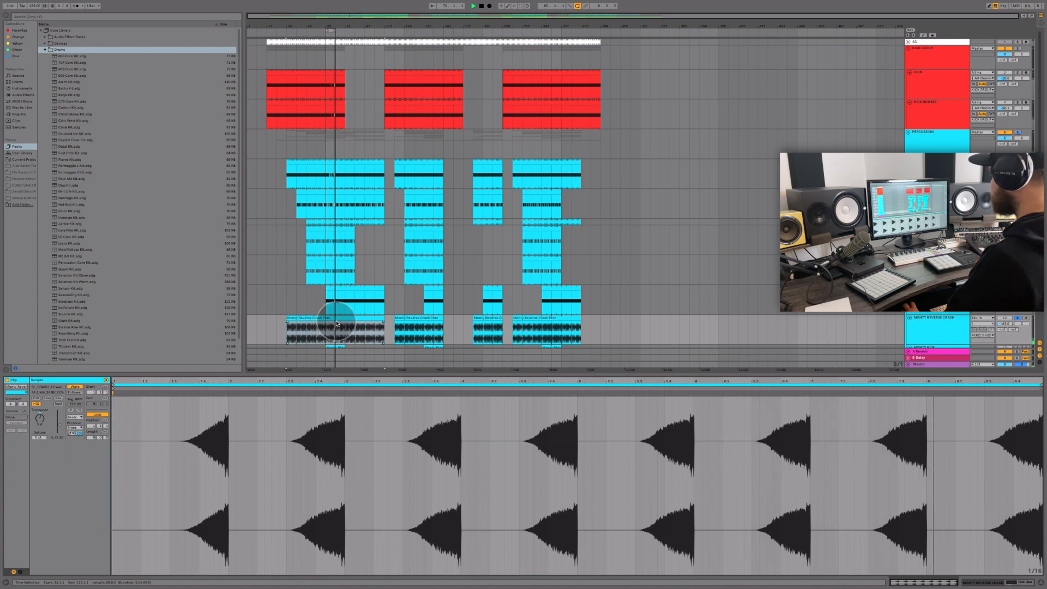
{"action": "key", "text": "shift+Tab"}
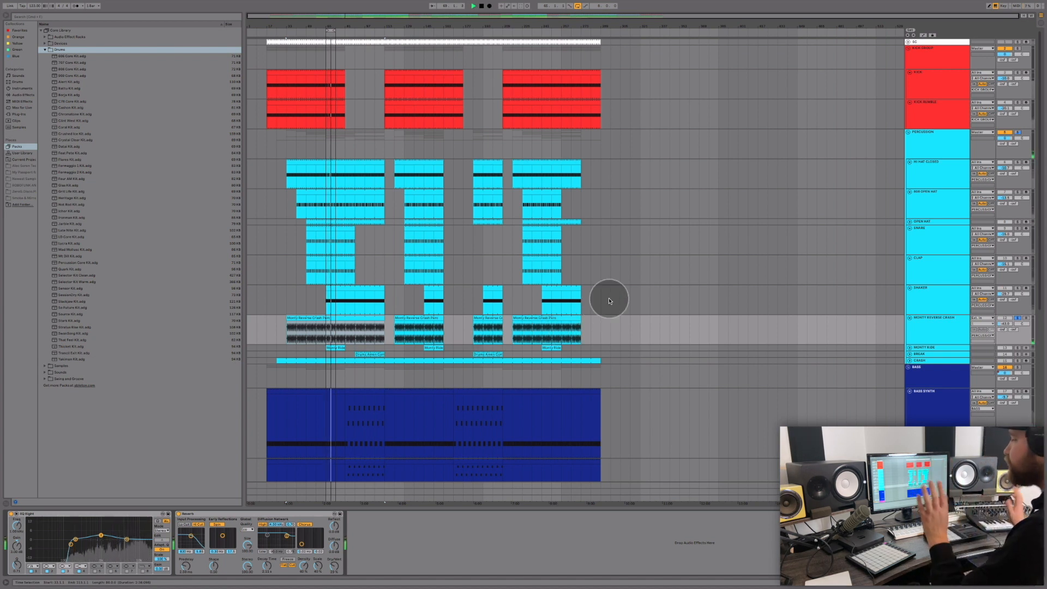
- Solo and unfold the ride track, stop playback, examine its first clip's waveform and return to its devices
{"action": "left_click", "coordinate": [1018, 348]}
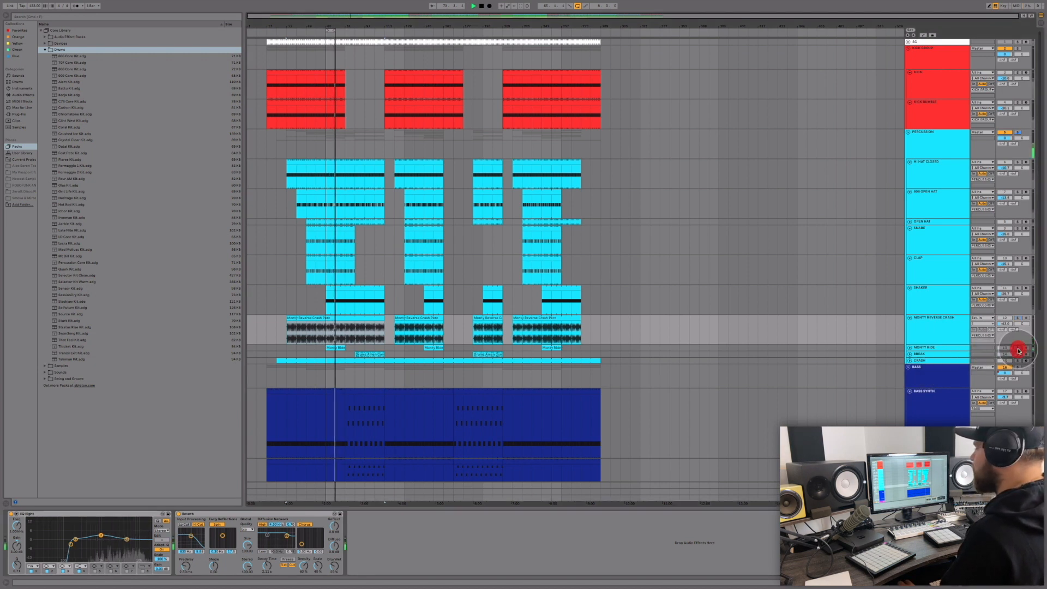
{"action": "left_click", "coordinate": [909, 347]}
{"action": "left_click", "coordinate": [919, 350]}
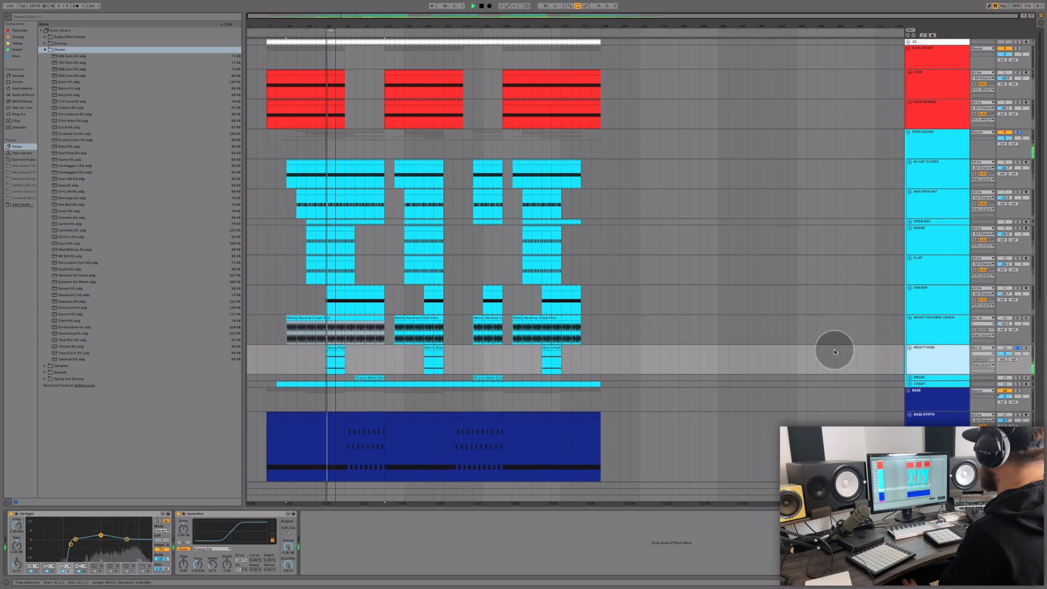
{"action": "key", "text": "space"}
{"action": "left_click", "coordinate": [332, 349]}
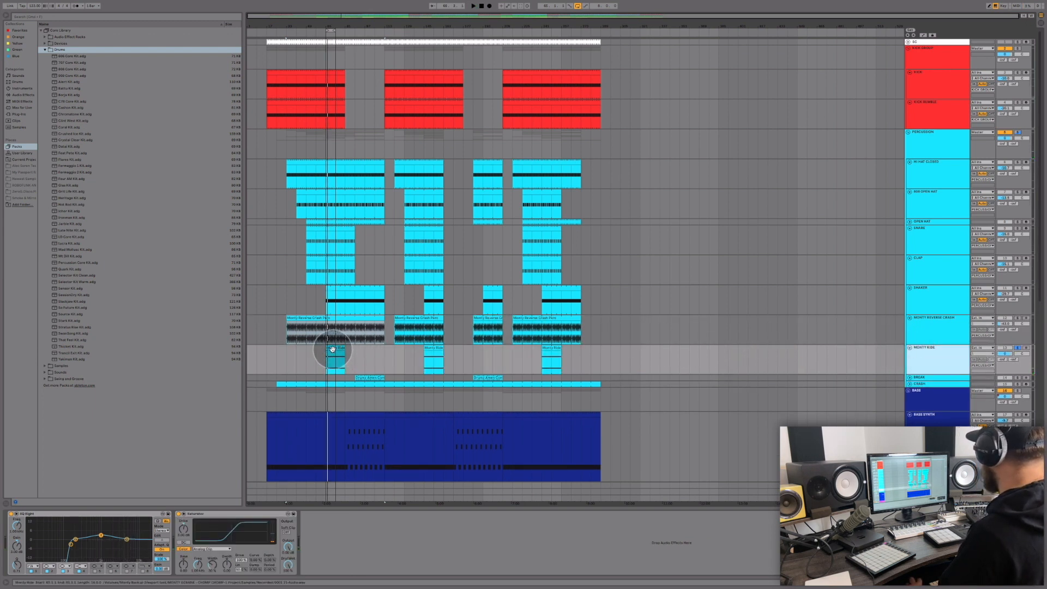
{"action": "double_click", "coordinate": [332, 349]}
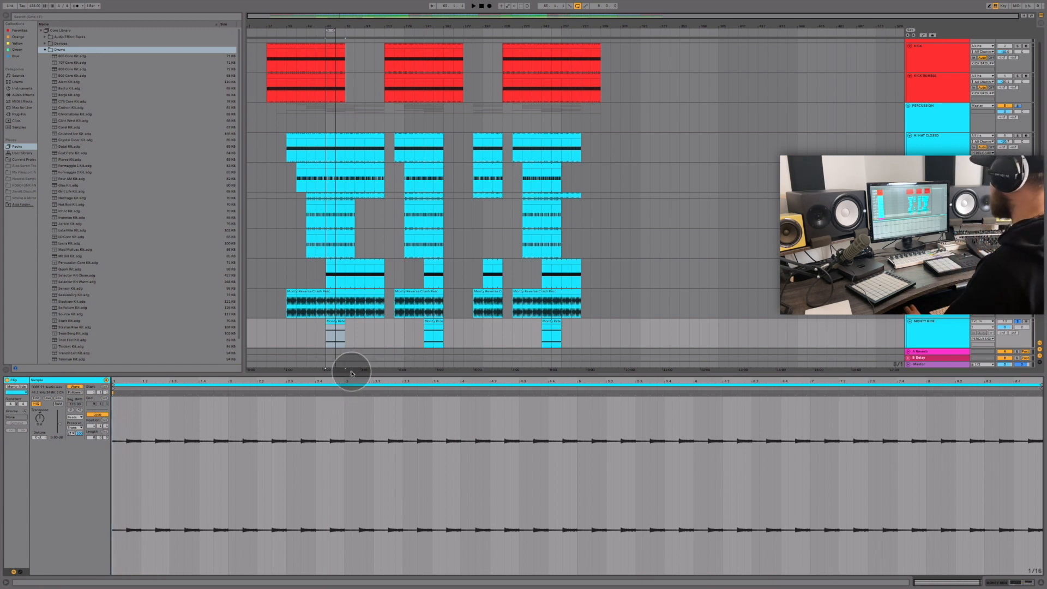
{"action": "key", "text": "shift+Tab"}
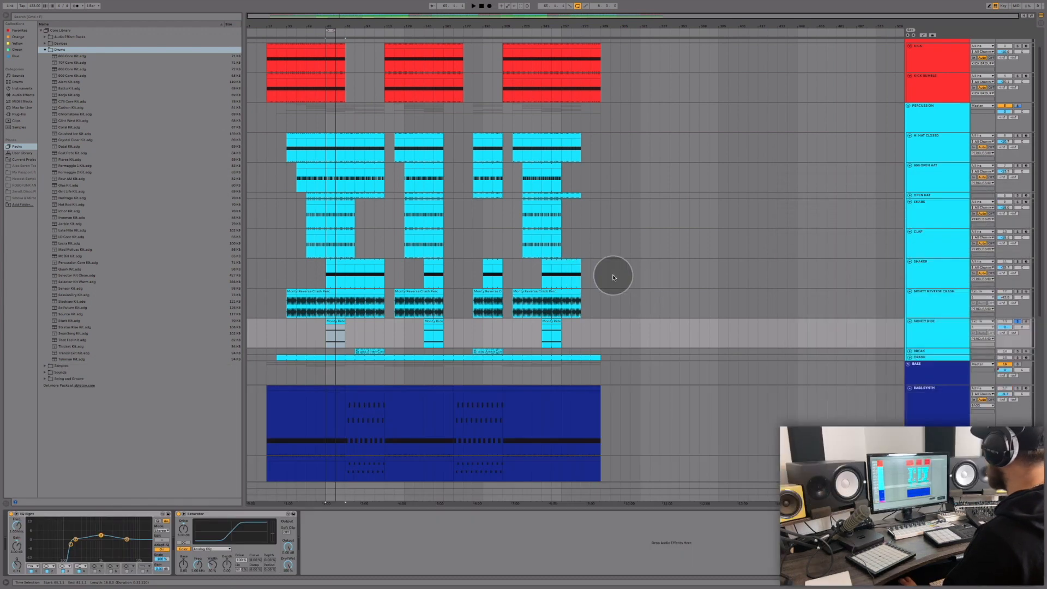
{"action": "scroll", "coordinate": [609, 291], "scroll_direction": "up", "scroll_amount": 2}
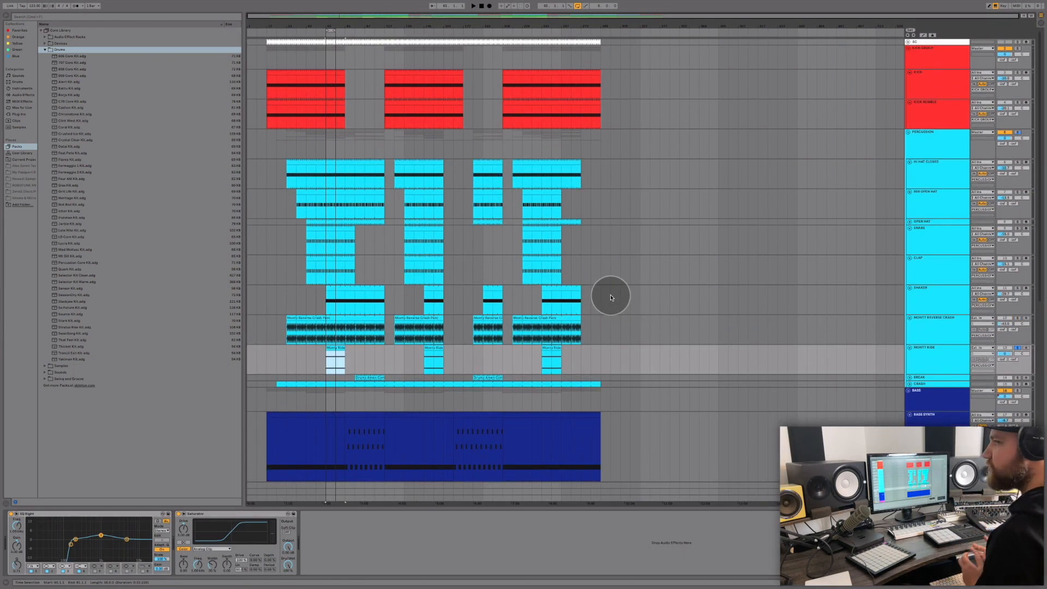
- Solo the percussion and kick groups, play the loop, and switch the ride track off and on to compare
{"action": "left_click", "coordinate": [1017, 133]}
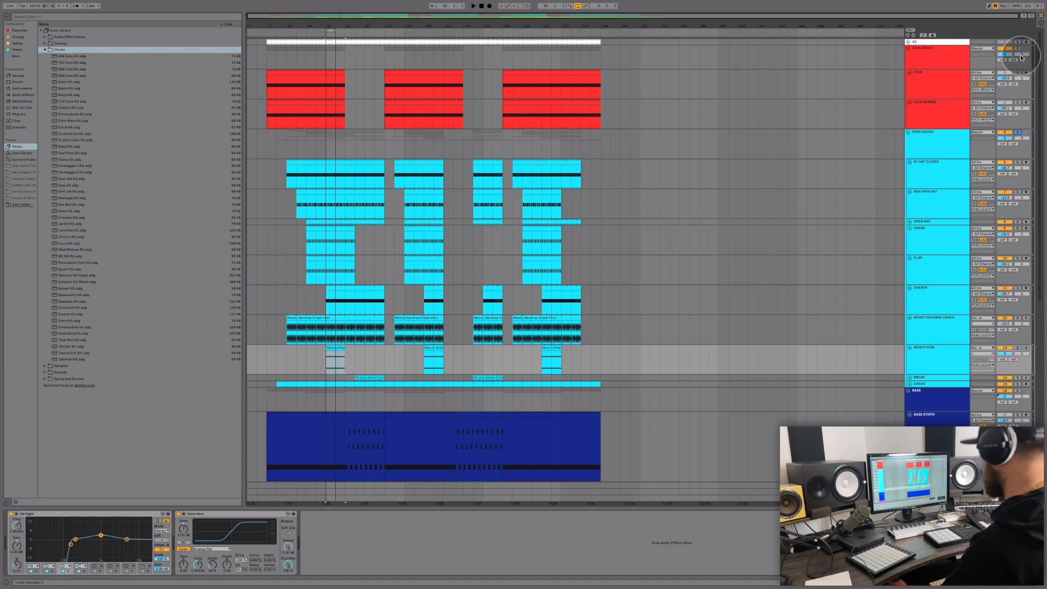
{"action": "left_click", "coordinate": [1017, 49]}
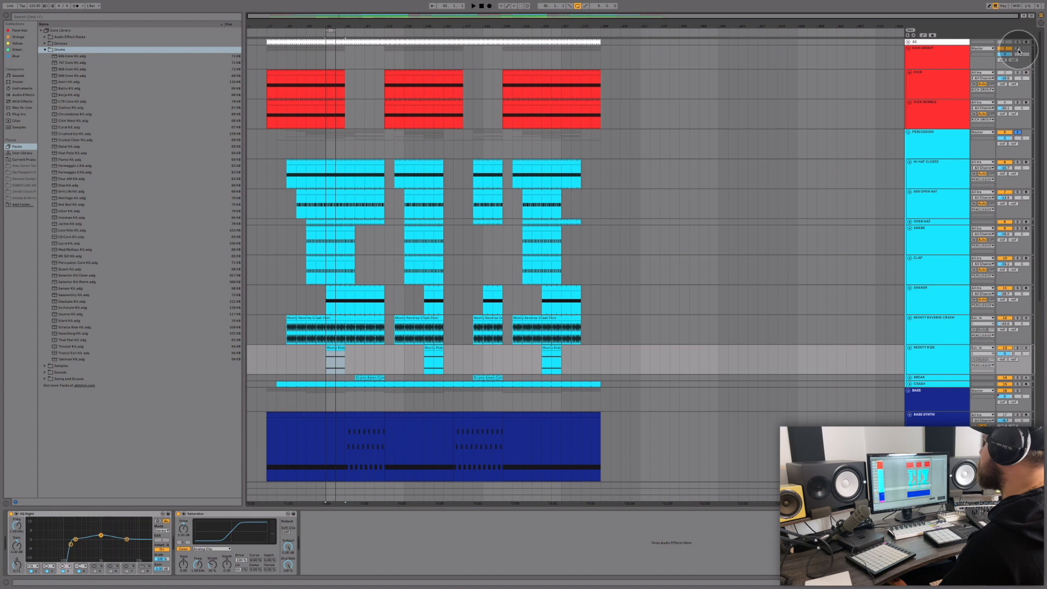
{"action": "key", "text": "space"}
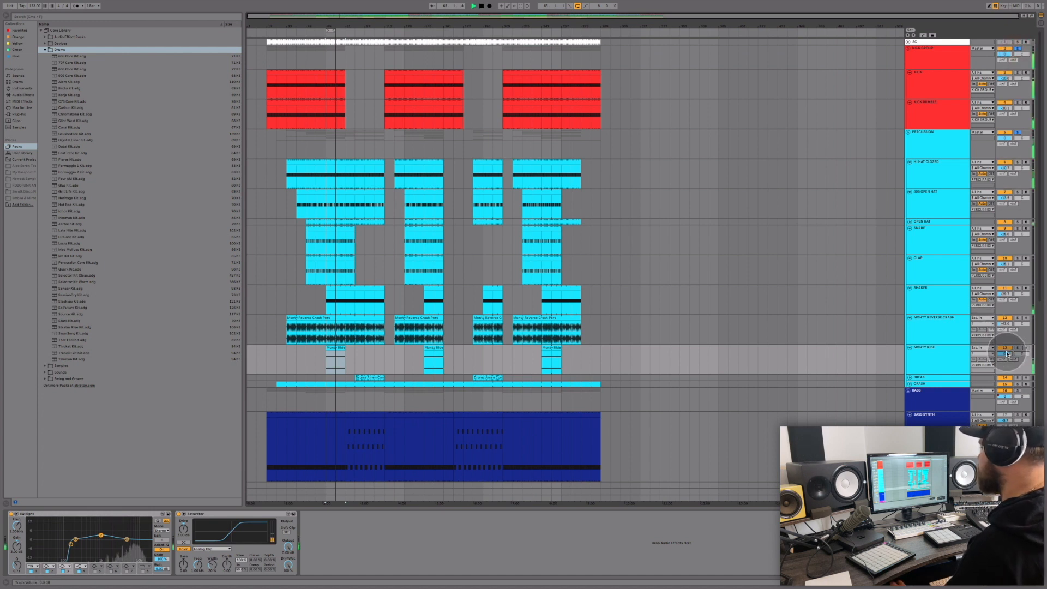
{"action": "left_click", "coordinate": [1007, 349]}
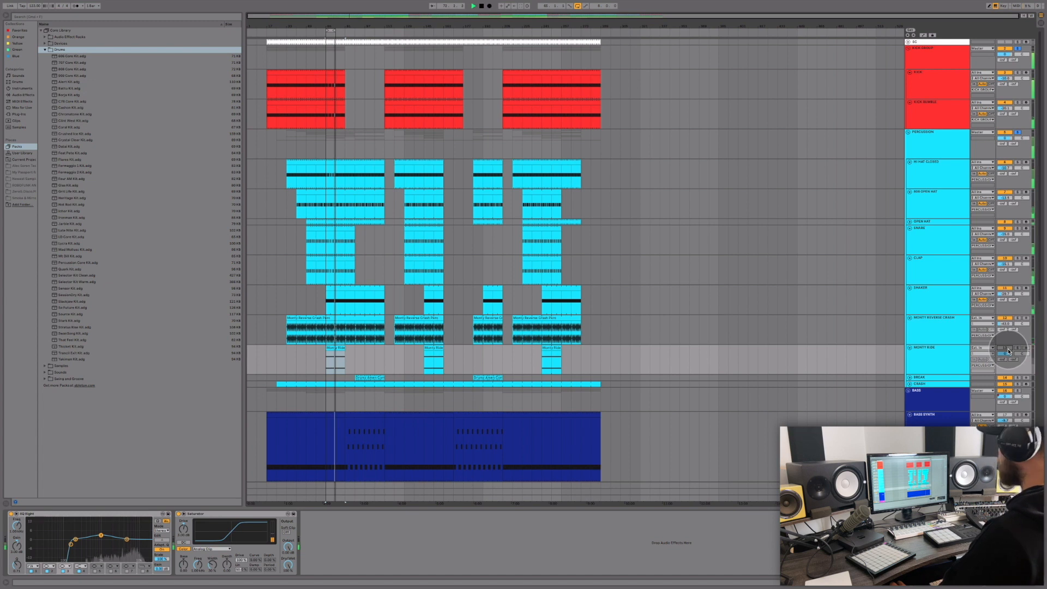
{"action": "left_click", "coordinate": [1008, 350]}
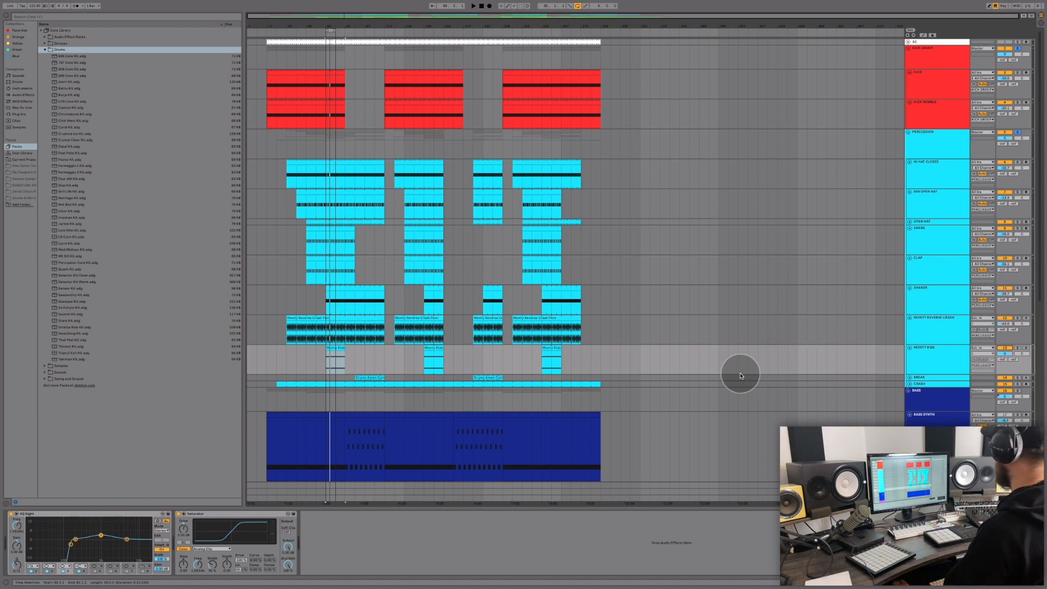
- Show the BREAK track's devices, clear the group solos, and solo the track while playing from its first clip
{"action": "left_click", "coordinate": [919, 378]}
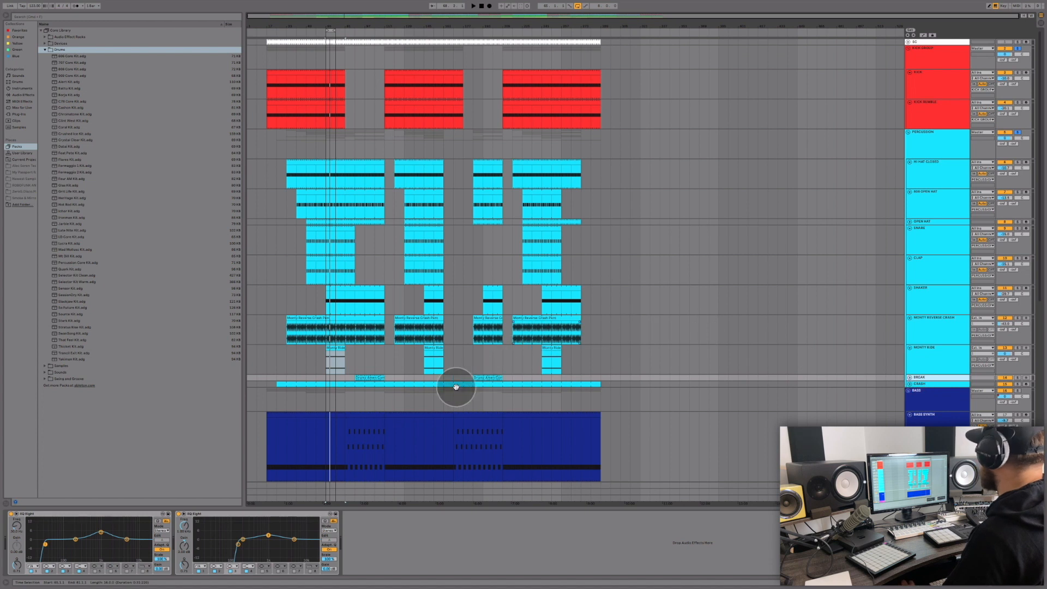
{"action": "left_click", "coordinate": [366, 378]}
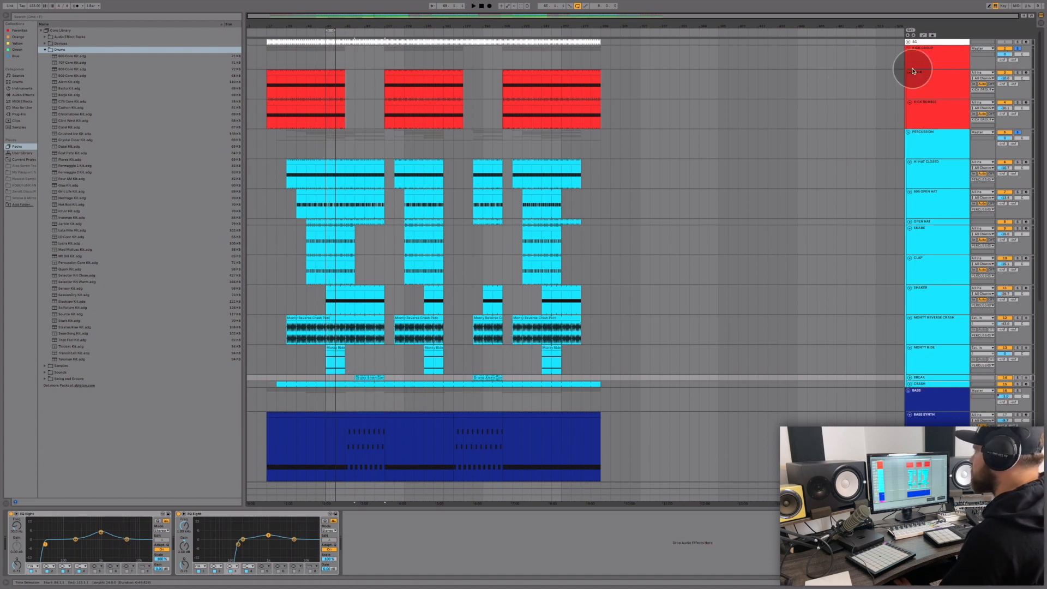
{"action": "left_click", "coordinate": [1018, 49]}
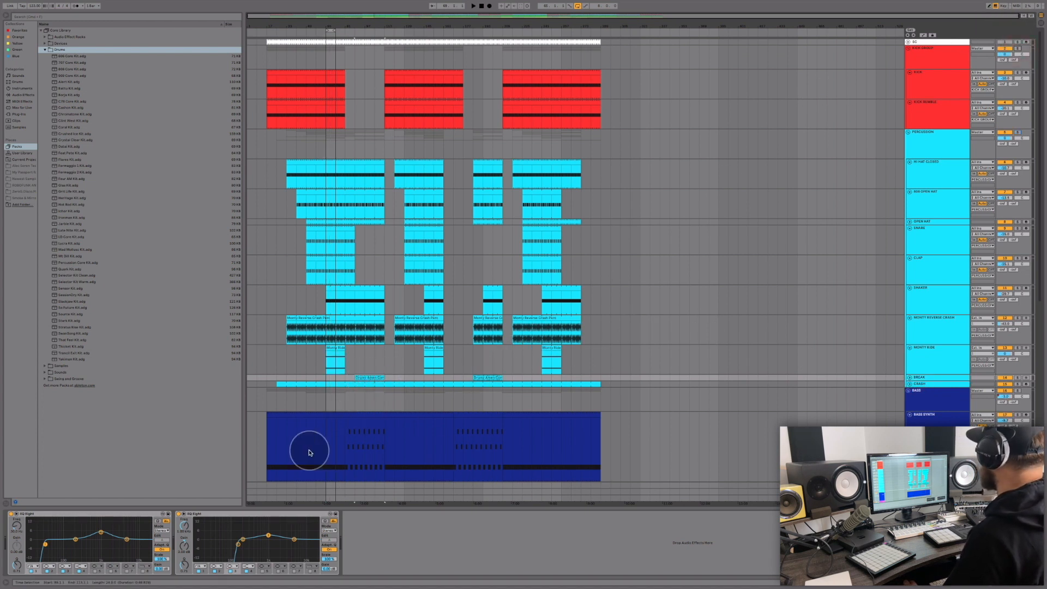
{"action": "left_click", "coordinate": [359, 364]}
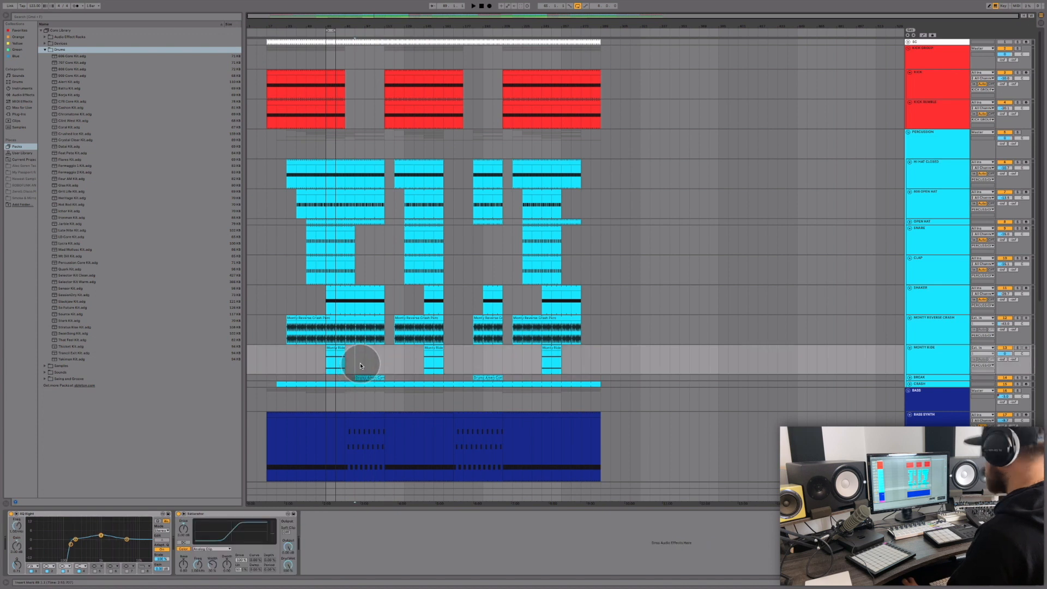
{"action": "key", "text": "space"}
{"action": "left_click", "coordinate": [1021, 378]}
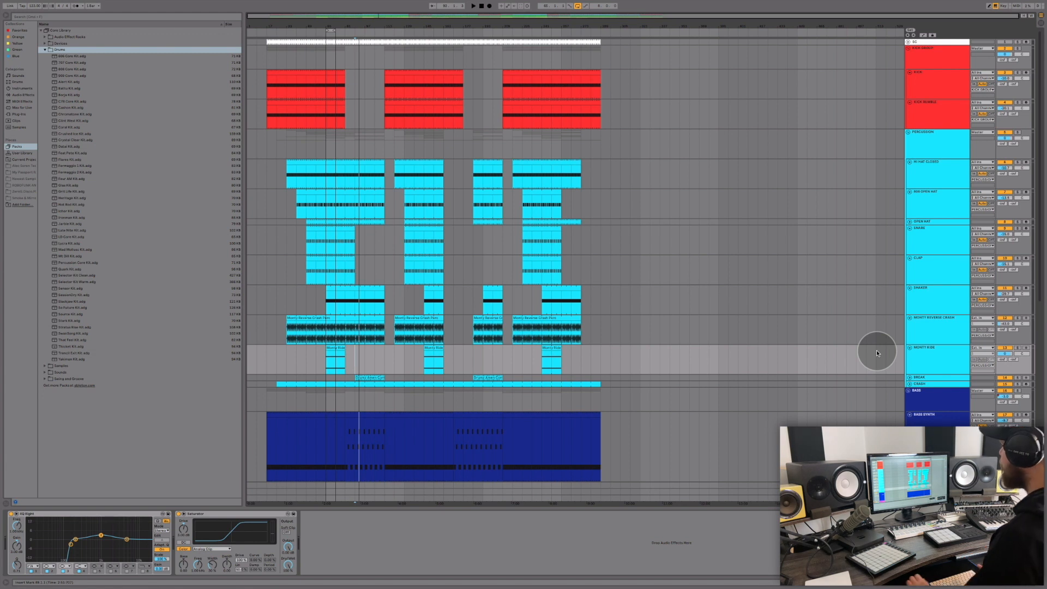
- Reselect the BREAK track and play the arrangement from within its first clip and from a point well before it
{"action": "left_click", "coordinate": [873, 376]}
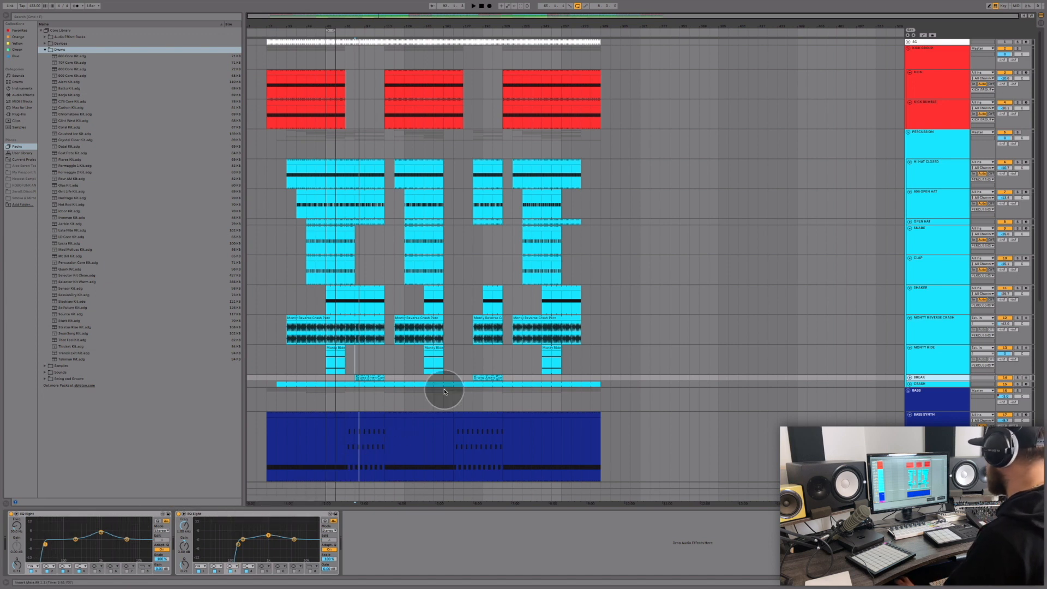
{"action": "left_click", "coordinate": [364, 369]}
{"action": "key", "text": "space"}
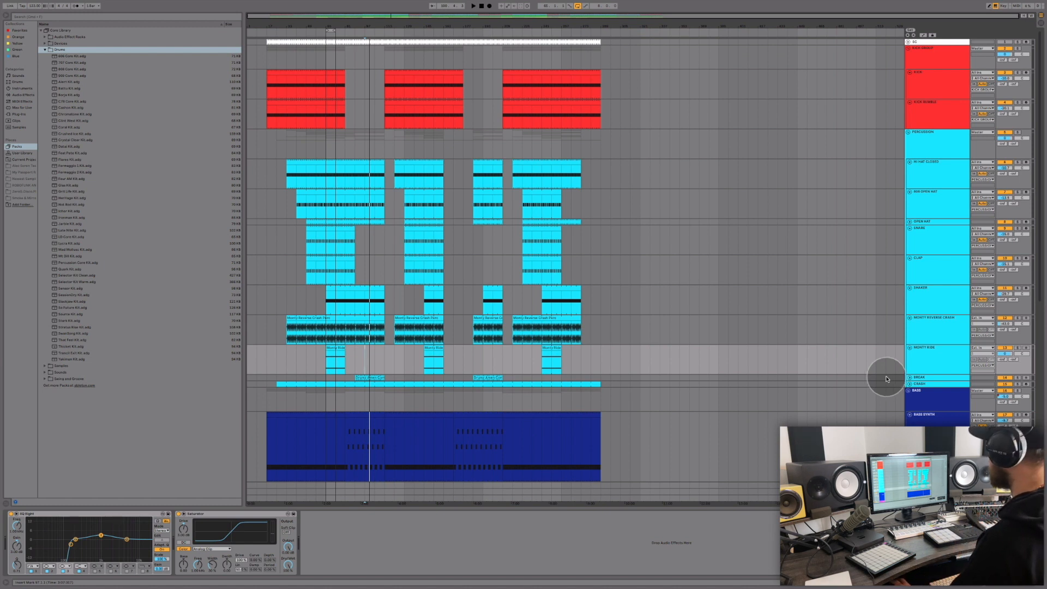
{"action": "left_click", "coordinate": [317, 379]}
{"action": "key", "text": "space"}
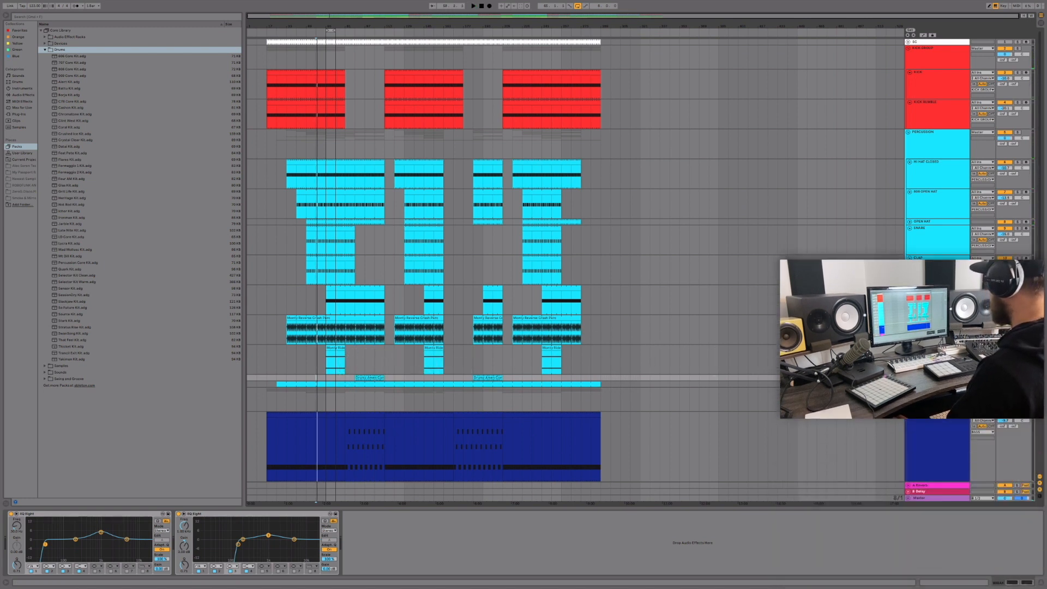
- Unfold the CRASH track to examine its devices and notes, and place the insert marker where the first kick clips end
{"action": "left_click", "coordinate": [921, 385]}
{"action": "left_click", "coordinate": [910, 384]}
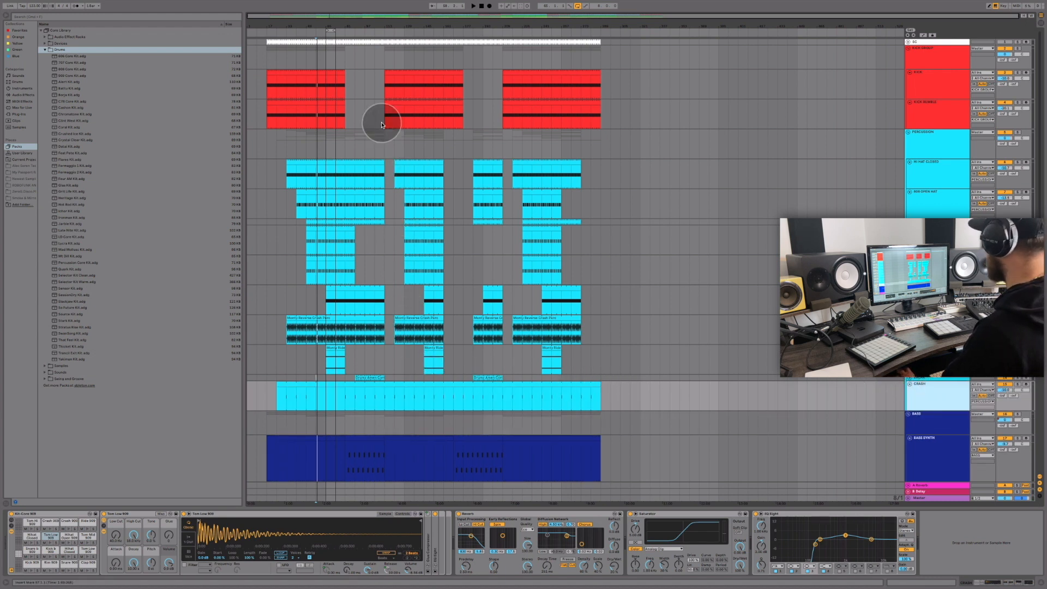
{"action": "left_click_drag", "start_coordinate": [370, 18], "coordinate": [348, 124]}
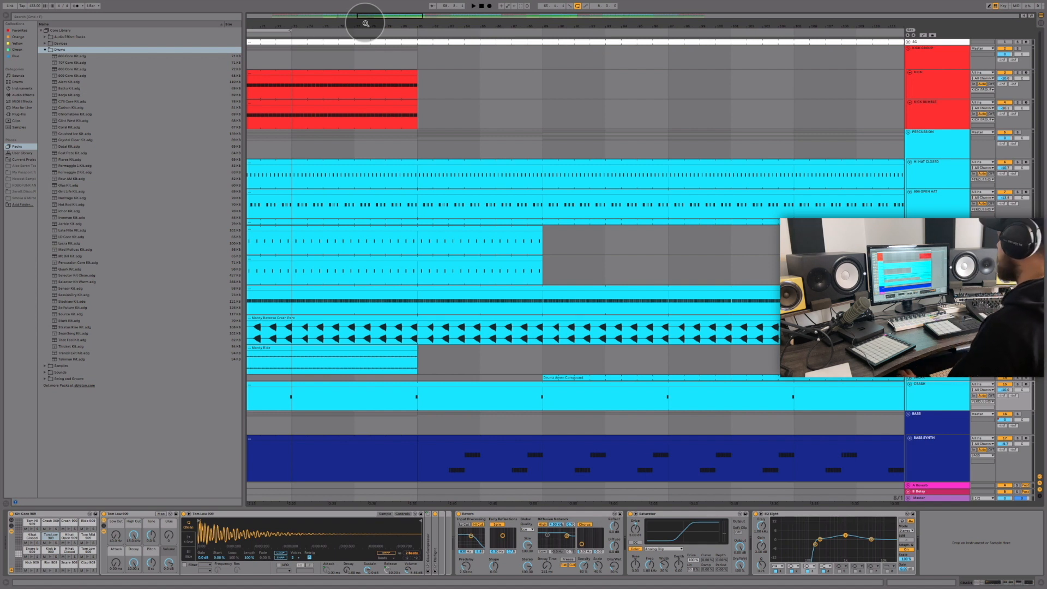
{"action": "left_click", "coordinate": [434, 107]}
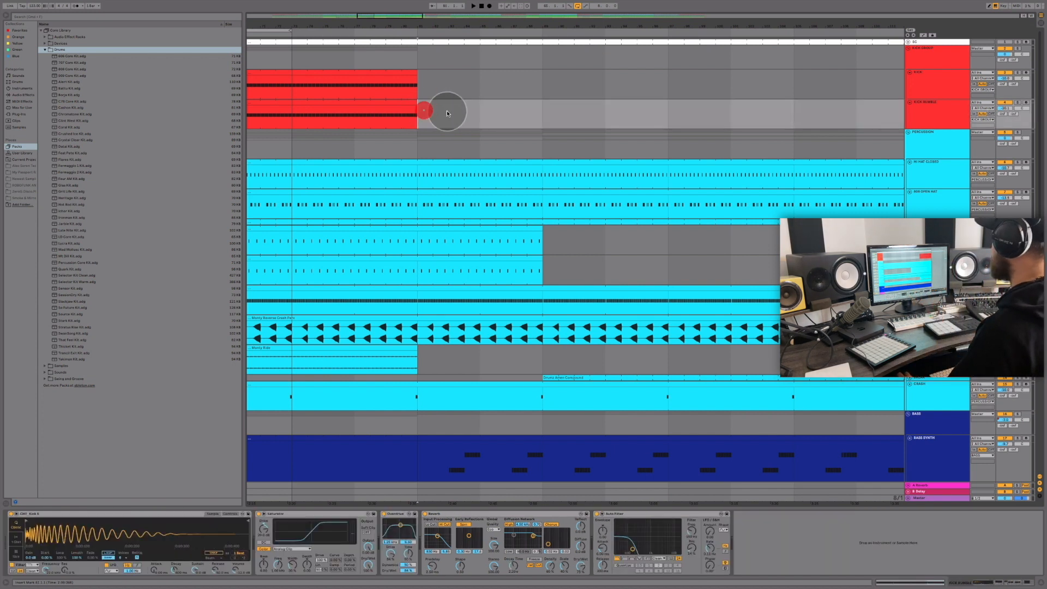
- Solo the CRASH track, set its fixed grid to 2 Bars, and play it from bar 87
{"action": "left_click", "coordinate": [1017, 384]}
{"action": "right_click", "coordinate": [583, 402]}
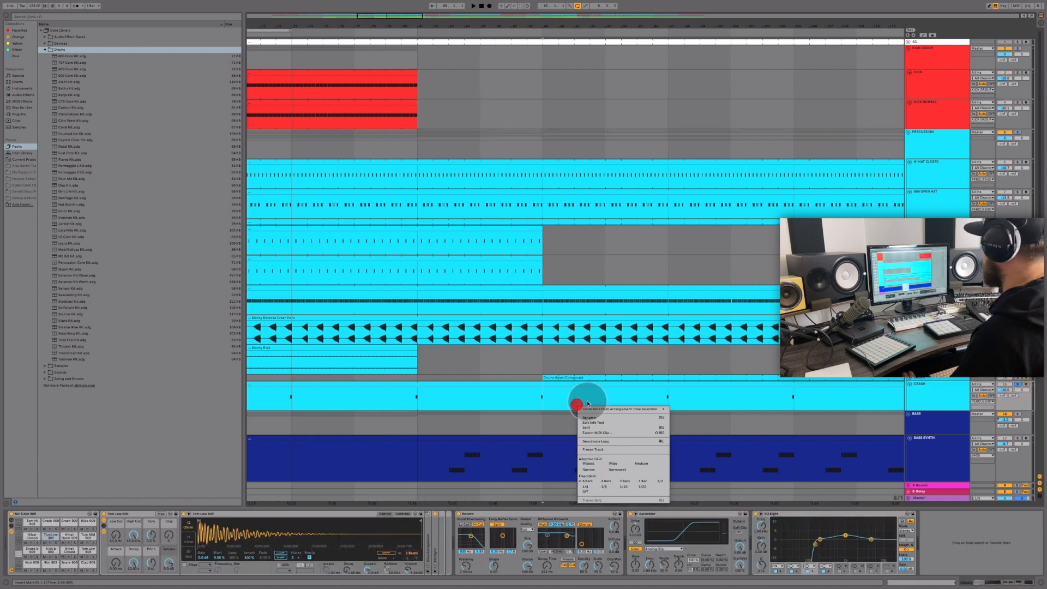
{"action": "left_click", "coordinate": [621, 480]}
{"action": "left_click", "coordinate": [519, 402]}
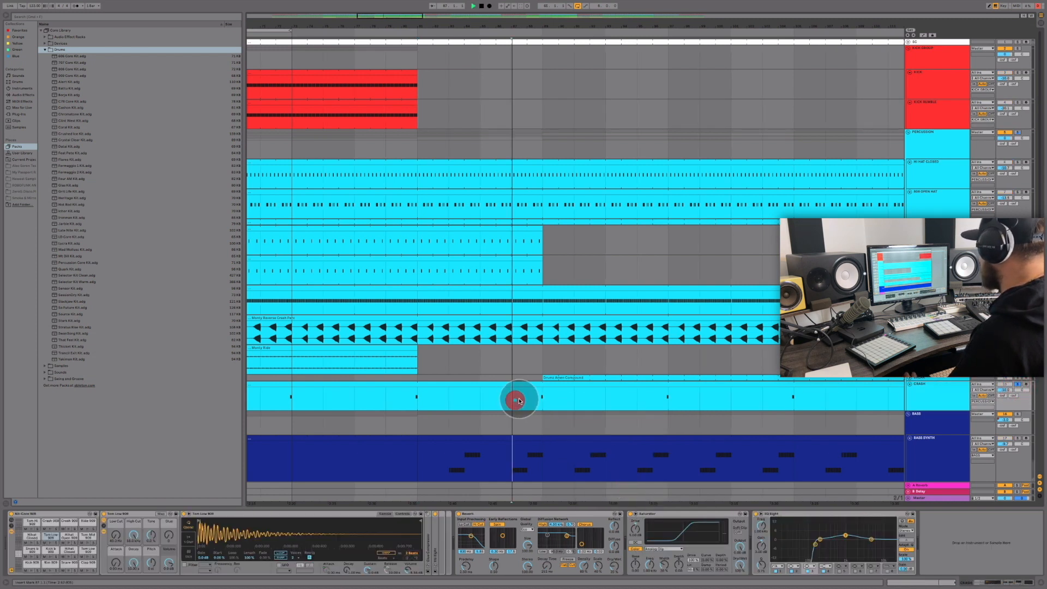
{"action": "key", "text": "space"}
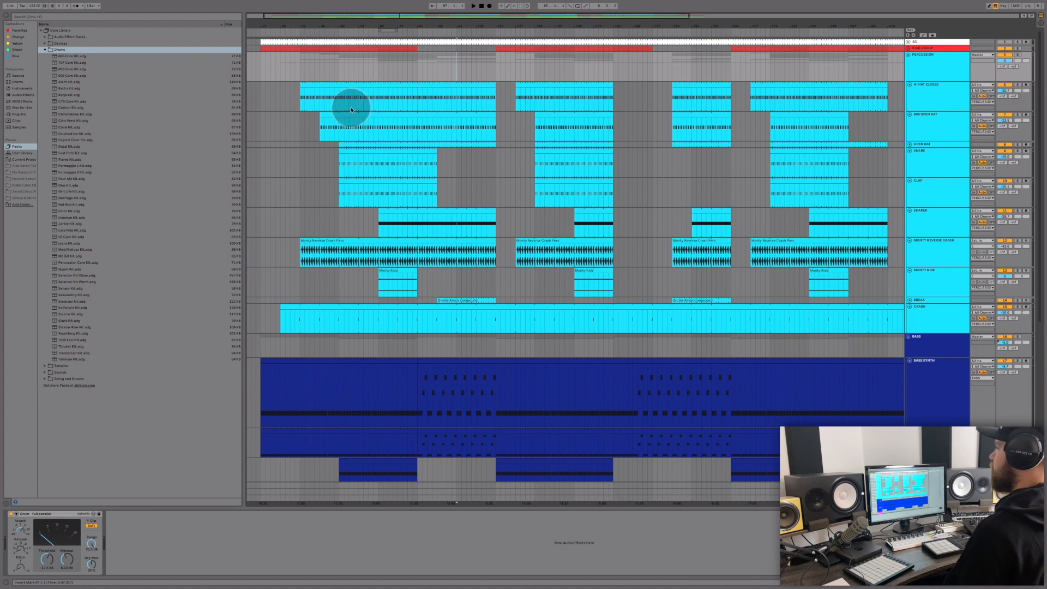
- Select the first BASS SYNTH clip to show the track's devices, play it soloed, and clear the solo
{"action": "scroll", "coordinate": [351, 109], "scroll_direction": "down", "scroll_amount": 5}
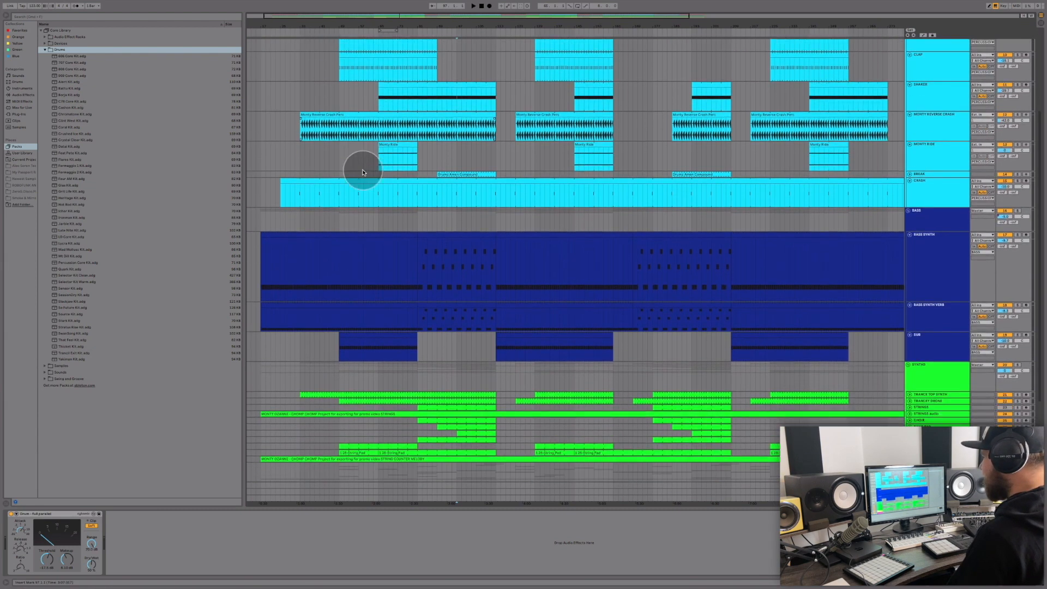
{"action": "scroll", "coordinate": [363, 173], "scroll_direction": "down", "scroll_amount": 2}
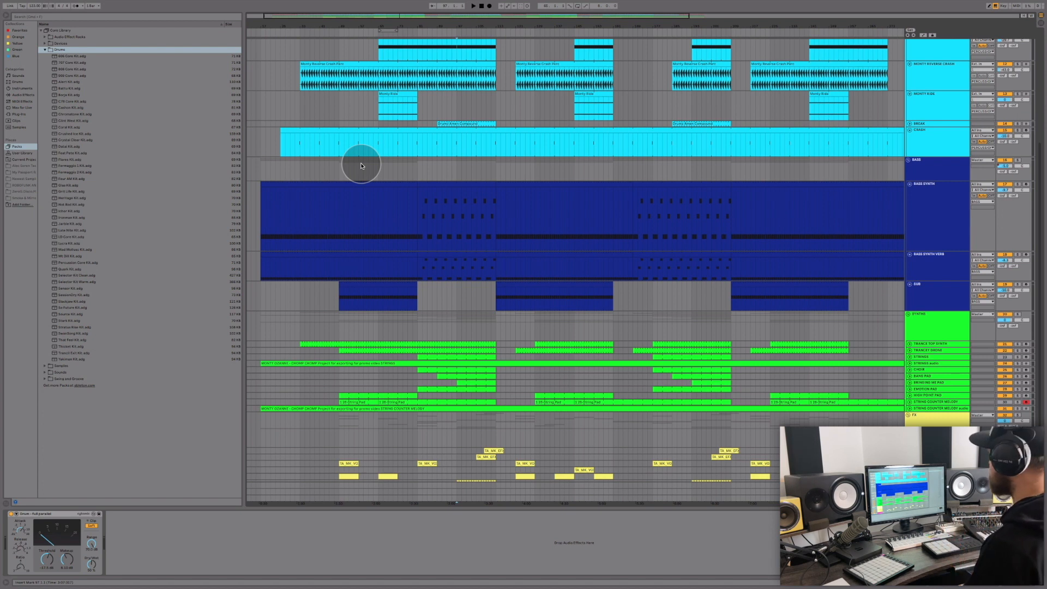
{"action": "left_click", "coordinate": [351, 185]}
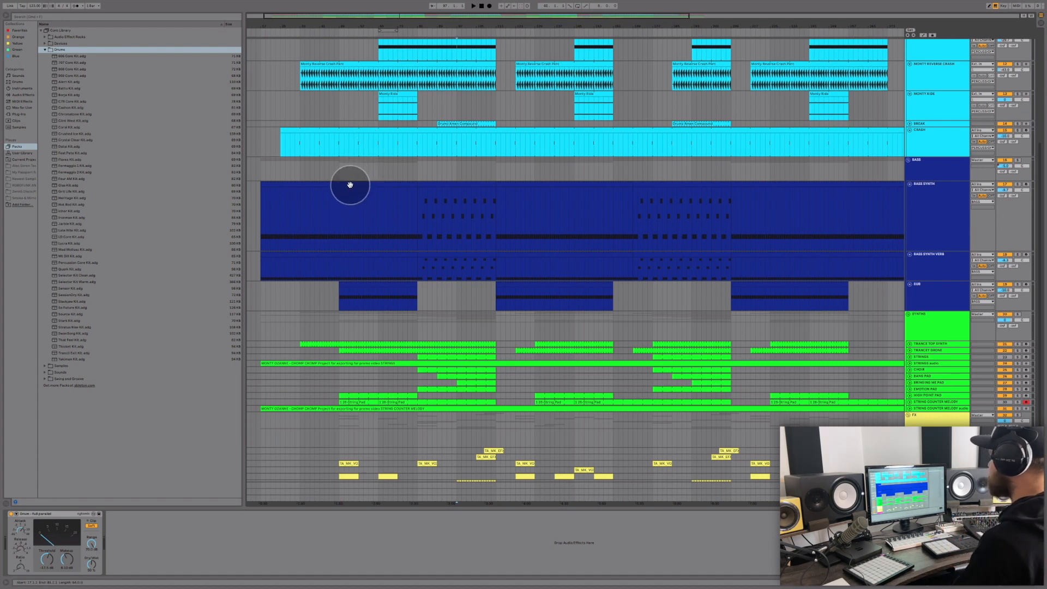
{"action": "left_click", "coordinate": [351, 185]}
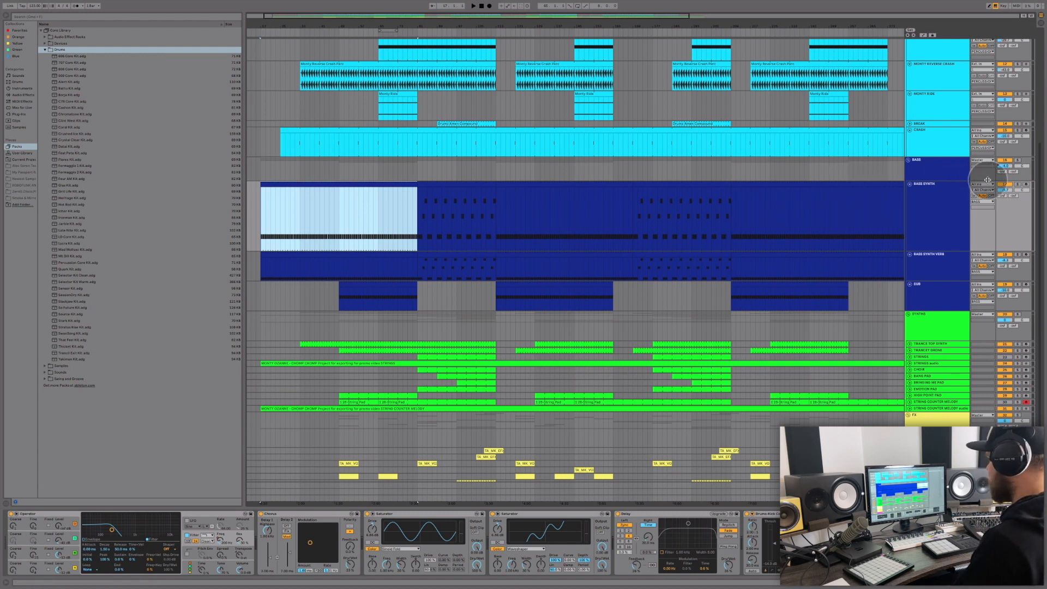
{"action": "left_click", "coordinate": [1008, 184]}
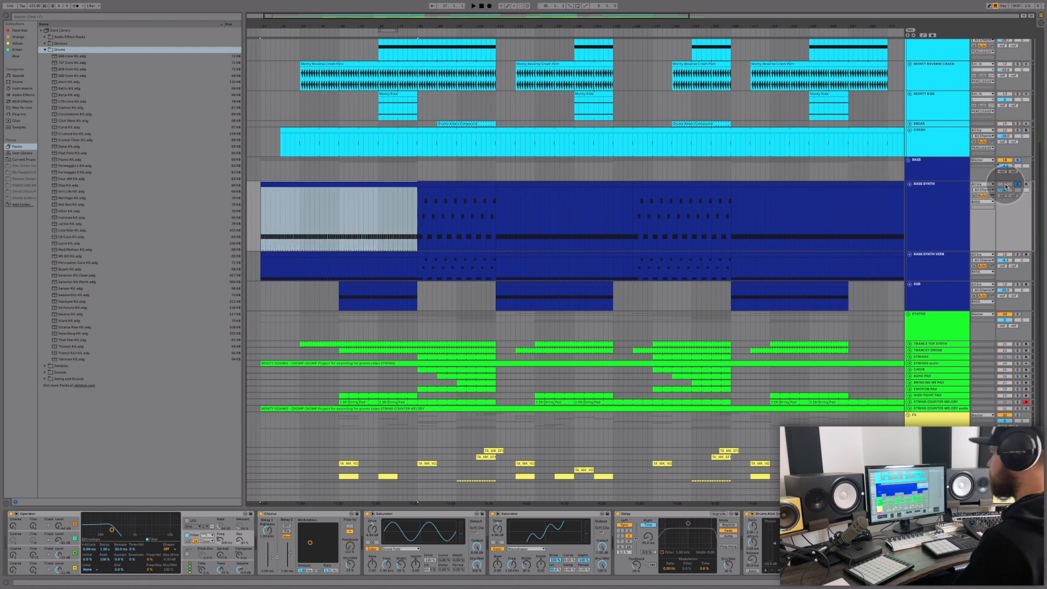
{"action": "key", "text": "space"}
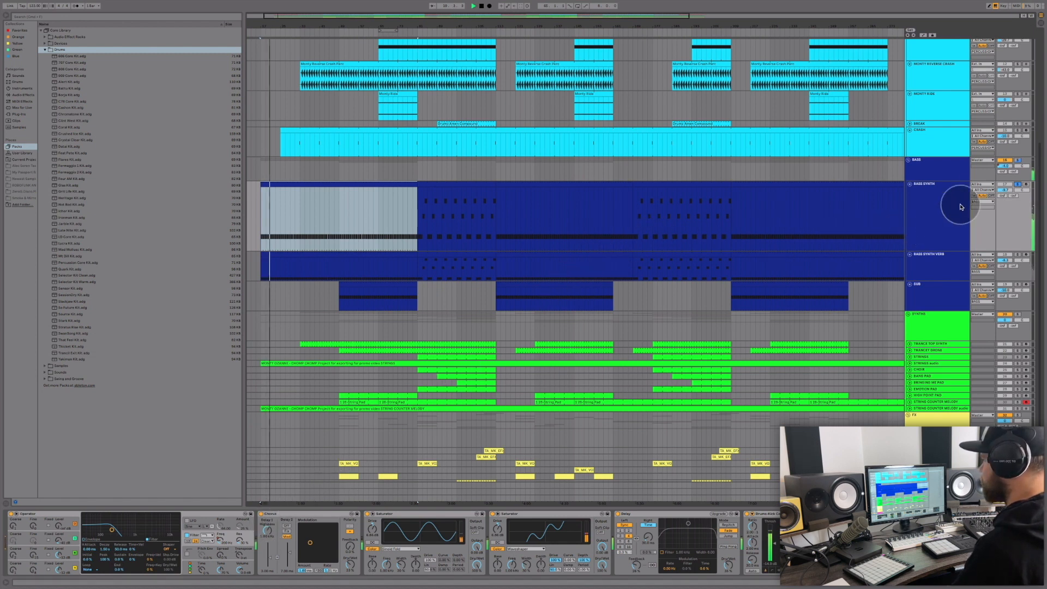
{"action": "left_click", "coordinate": [1017, 185]}
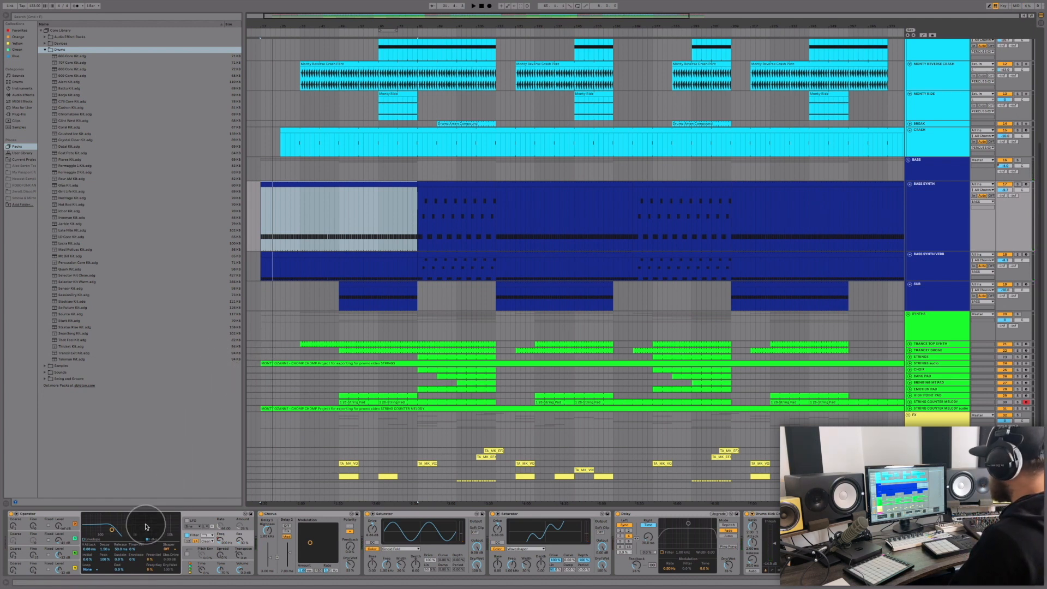
- Examine the settings of each oscillator in the BASS SYNTH track's Operator
{"action": "left_click", "coordinate": [70, 568]}
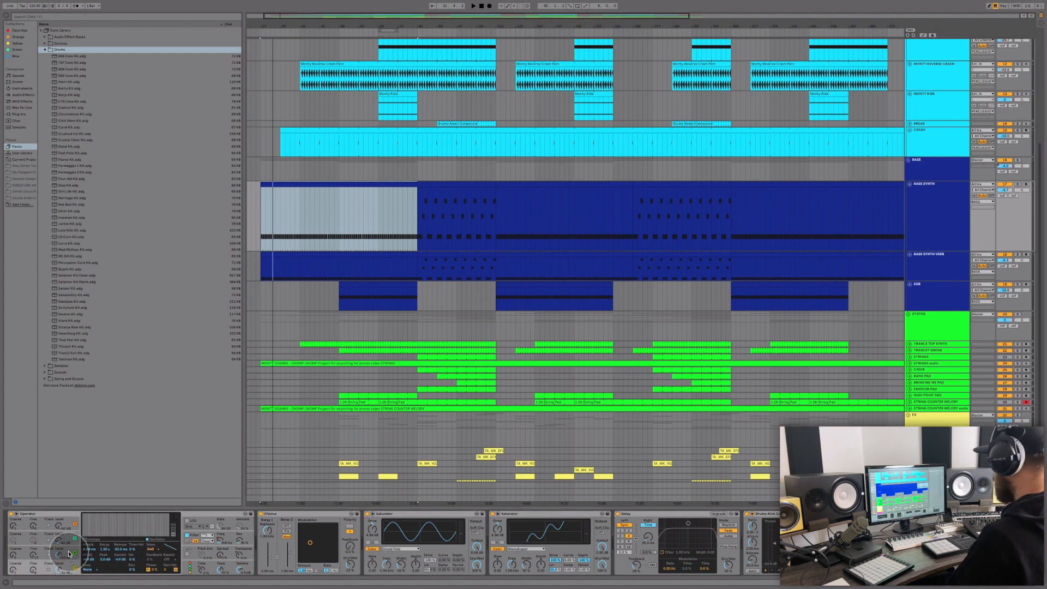
{"action": "left_click", "coordinate": [69, 554]}
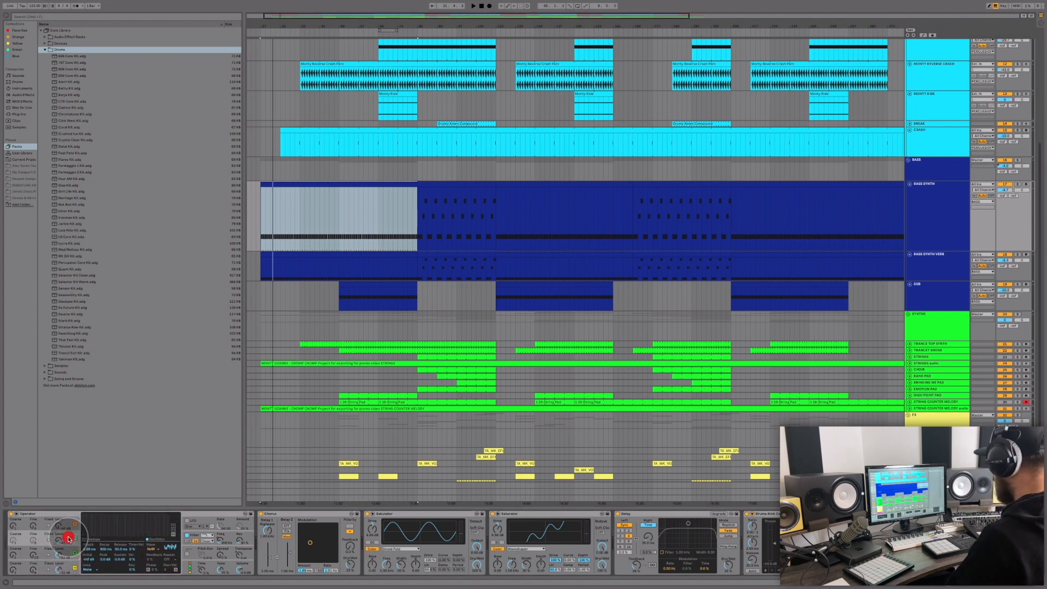
{"action": "left_click", "coordinate": [68, 539]}
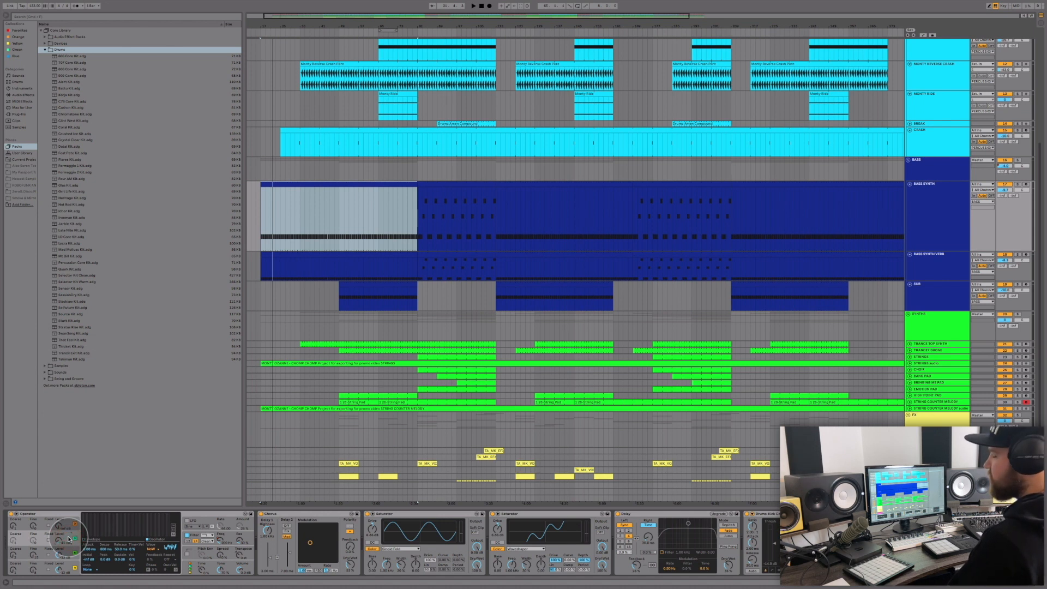
{"action": "left_click", "coordinate": [69, 553]}
{"action": "left_click", "coordinate": [70, 566]}
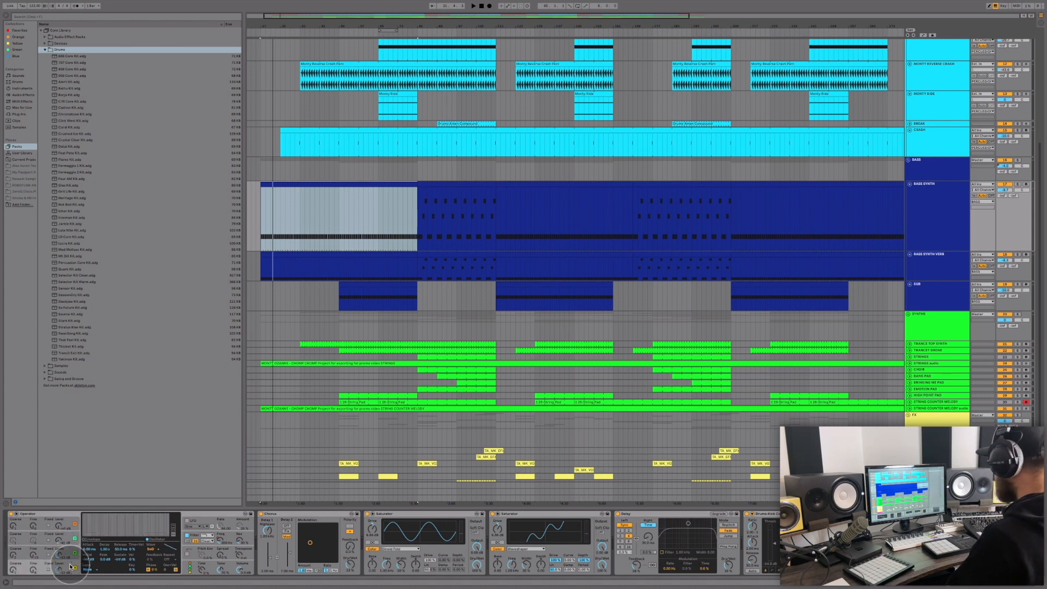
{"action": "left_click", "coordinate": [71, 553]}
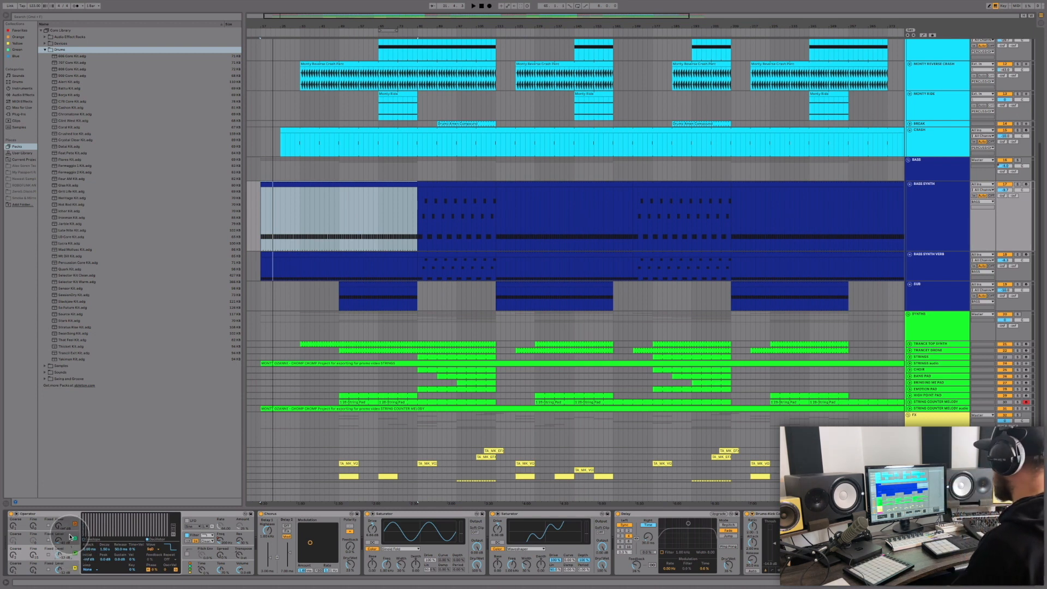
{"action": "left_click", "coordinate": [71, 539]}
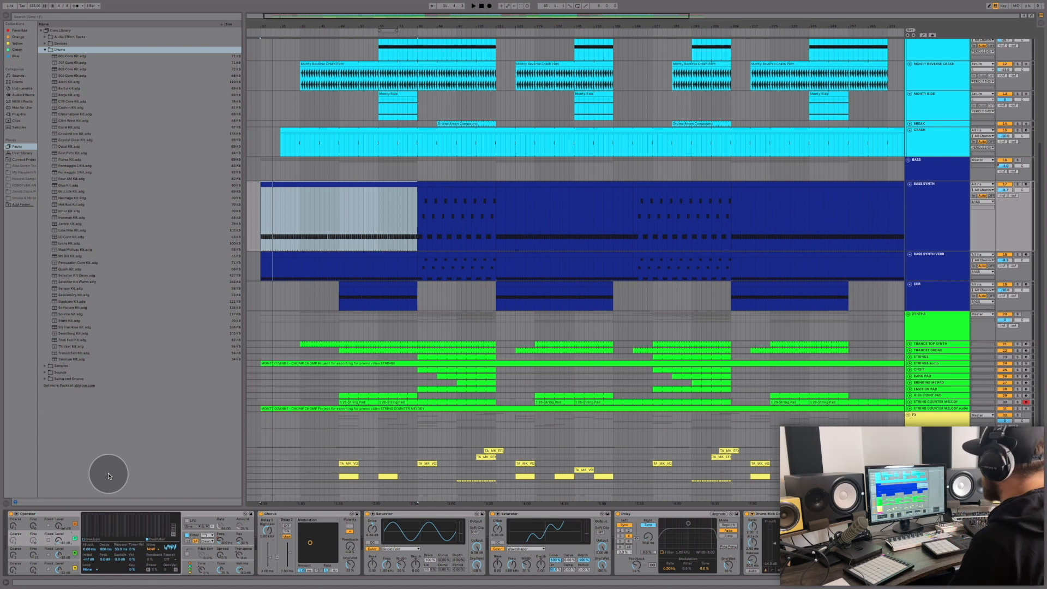
- Place the insert marker in the BASS SYNTH track where the first SUB clip starts and solo the track
{"action": "left_click", "coordinate": [483, 439]}
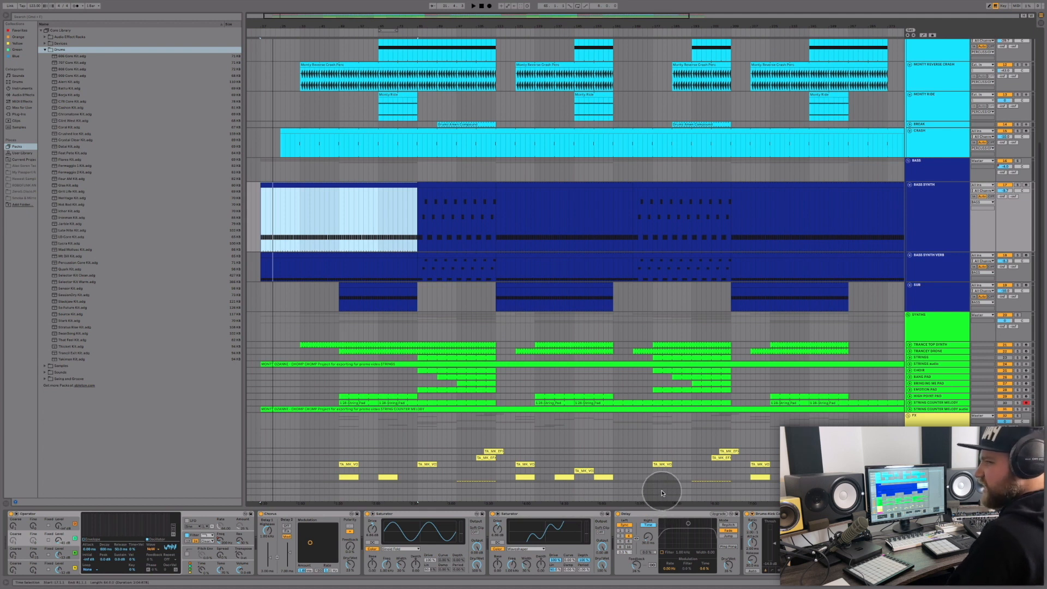
{"action": "left_click", "coordinate": [340, 204]}
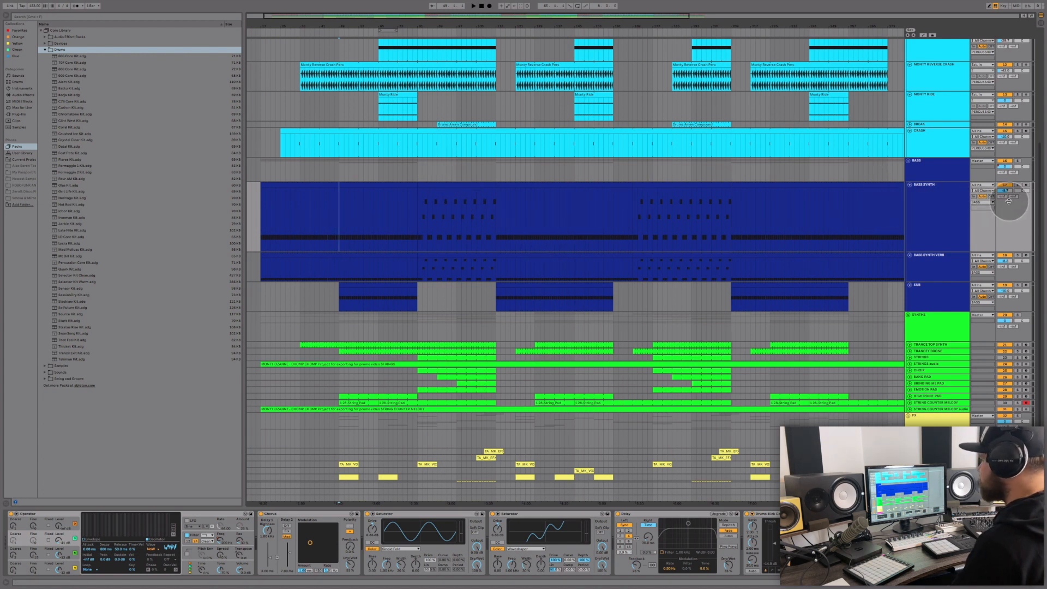
{"action": "left_click", "coordinate": [1018, 185]}
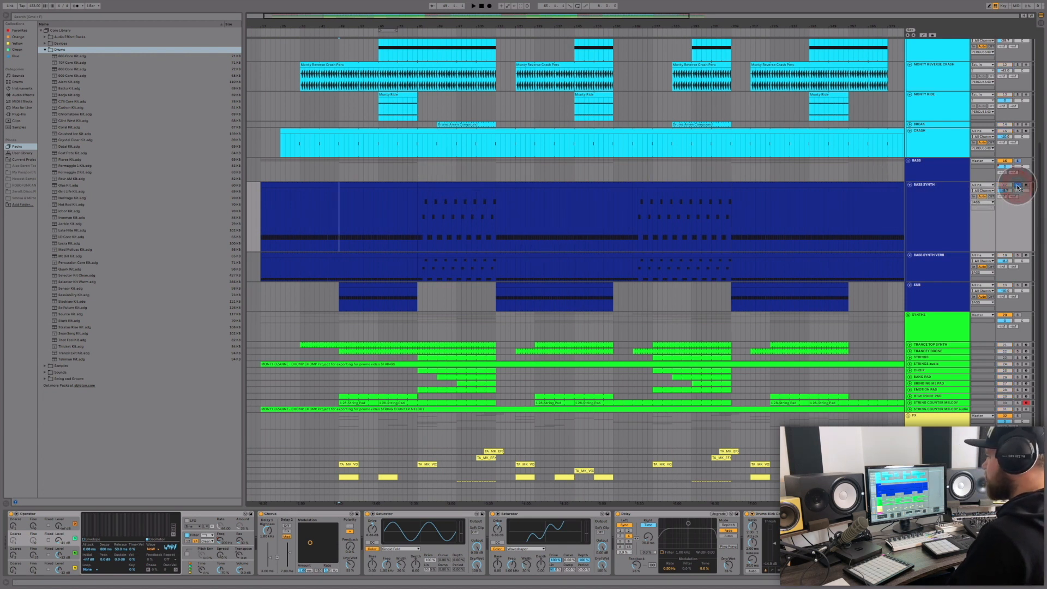
- Play the soloed BASS SYNTH track and compare its sound with the Delay device switched off and on
{"action": "key", "text": "space"}
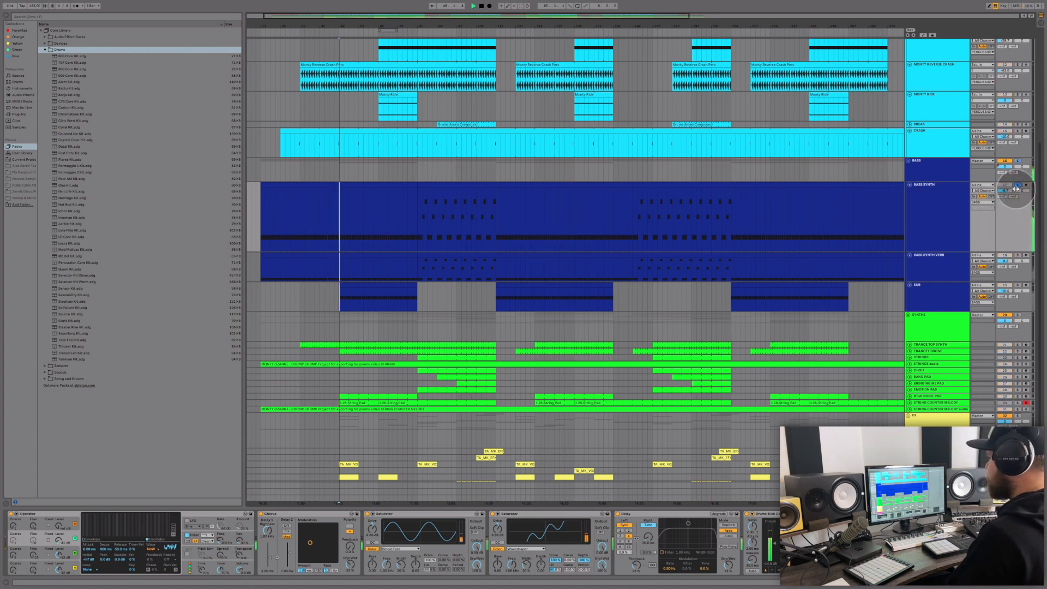
{"action": "left_click", "coordinate": [618, 514]}
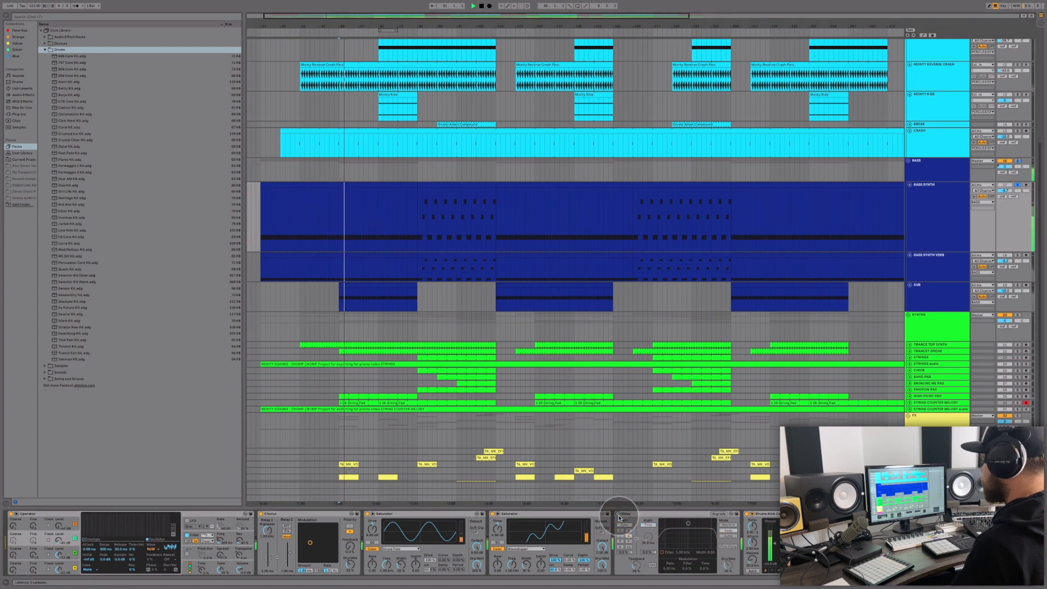
{"action": "left_click", "coordinate": [619, 514]}
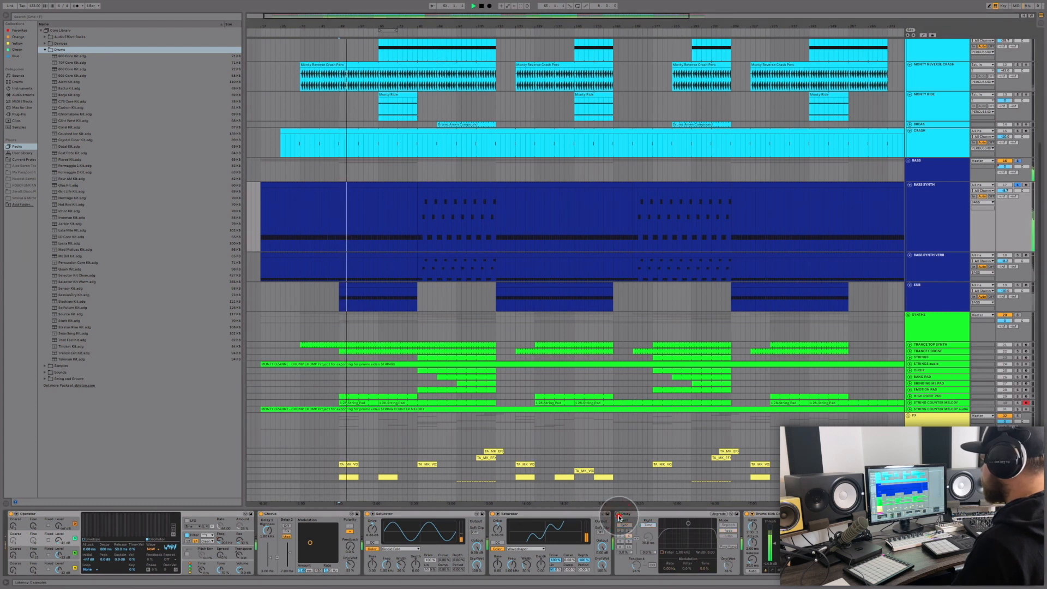
{"action": "left_click", "coordinate": [618, 515]}
{"action": "left_click", "coordinate": [618, 515]}
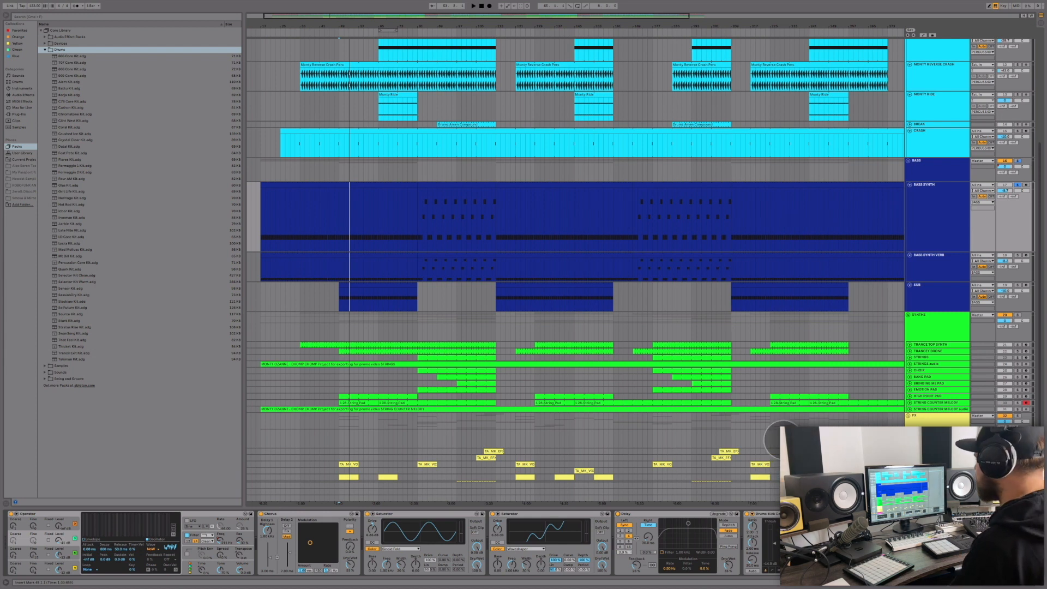
- Play the soloed BASS SYNTH track again from the start of the first SUB clip
{"action": "scroll", "coordinate": [767, 425], "scroll_direction": "down", "scroll_amount": 3}
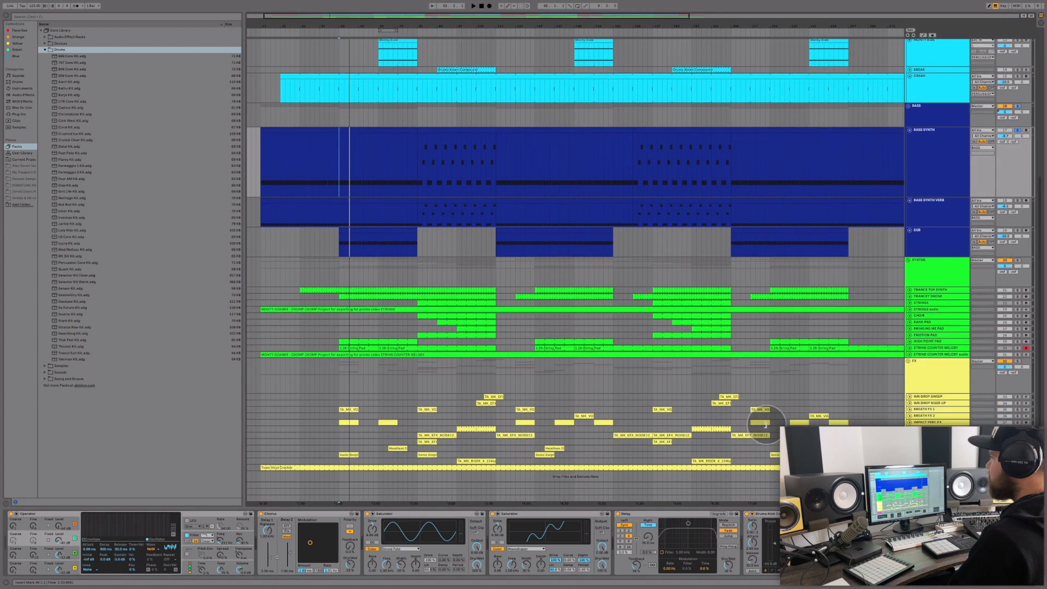
{"action": "scroll", "coordinate": [766, 424], "scroll_direction": "up", "scroll_amount": 10}
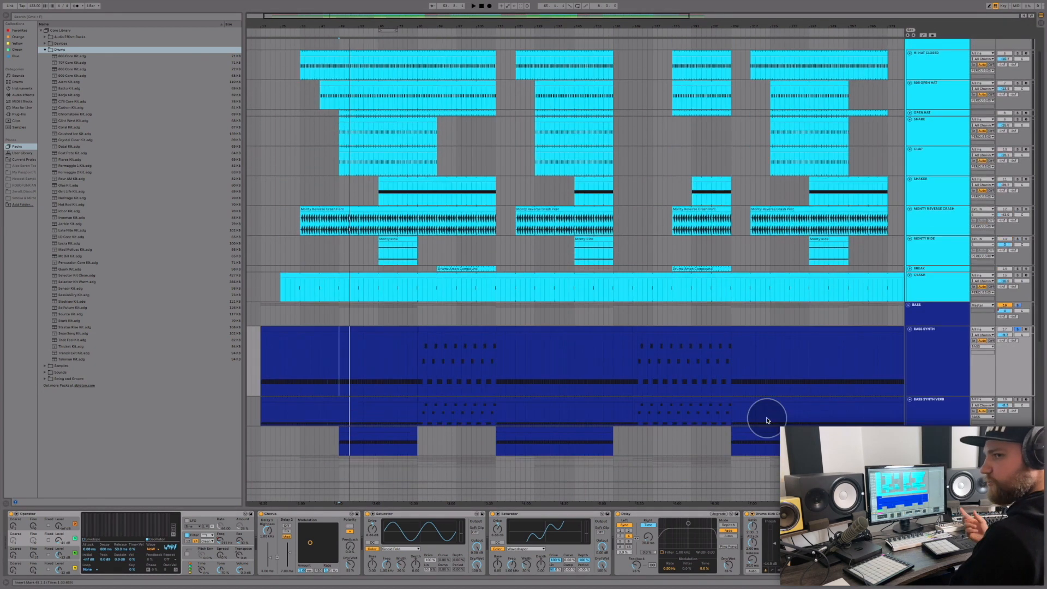
{"action": "scroll", "coordinate": [764, 415], "scroll_direction": "up", "scroll_amount": 2}
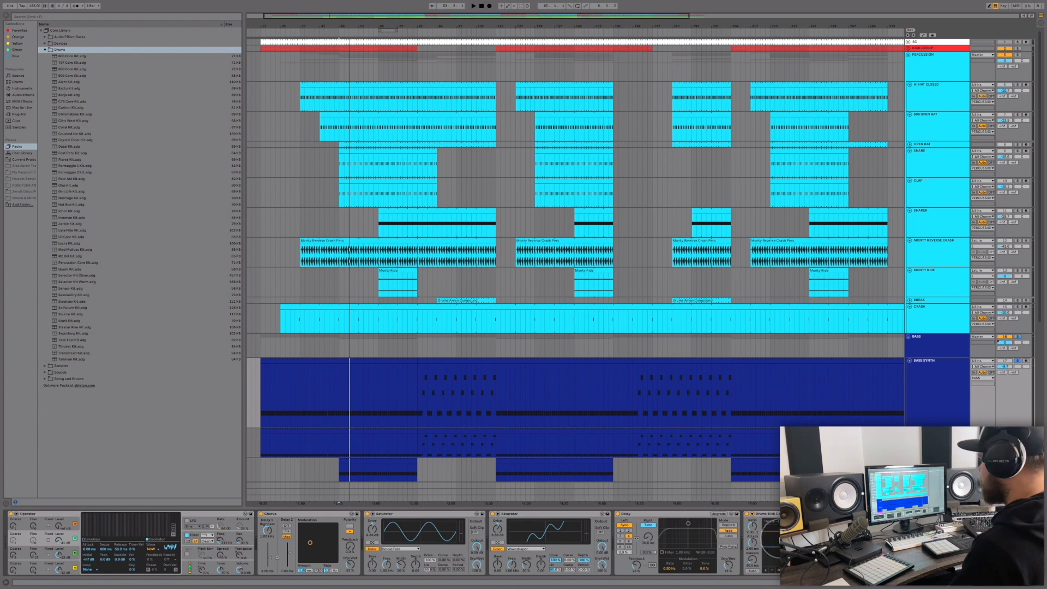
{"action": "key", "text": "space"}
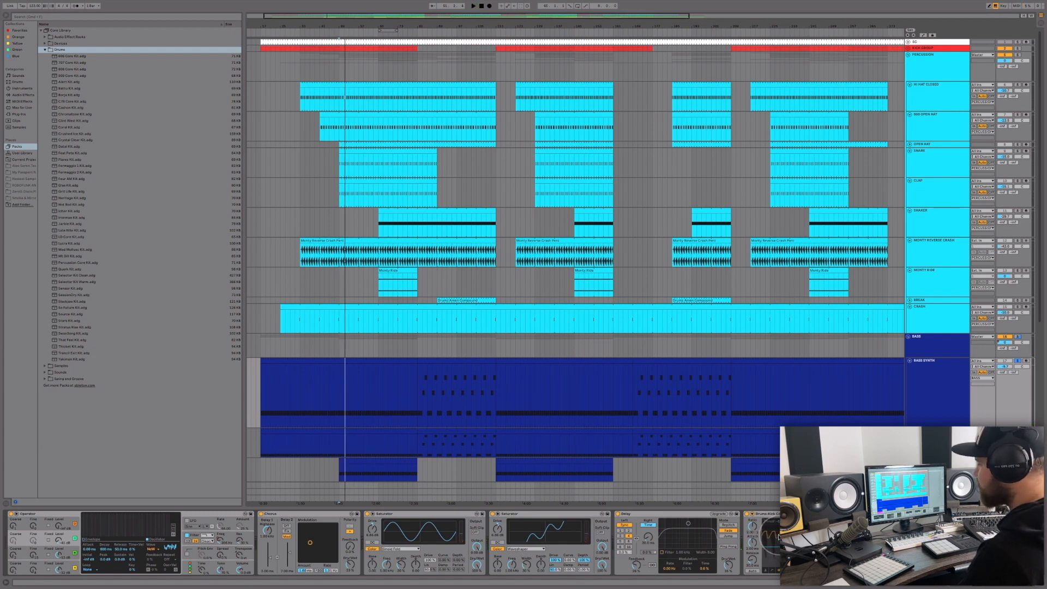
- Unfold the white track above KICK GROUP to examine its devices, and briefly expand KICK GROUP to view its tracks
{"action": "scroll", "coordinate": [773, 344], "scroll_direction": "down", "scroll_amount": 1}
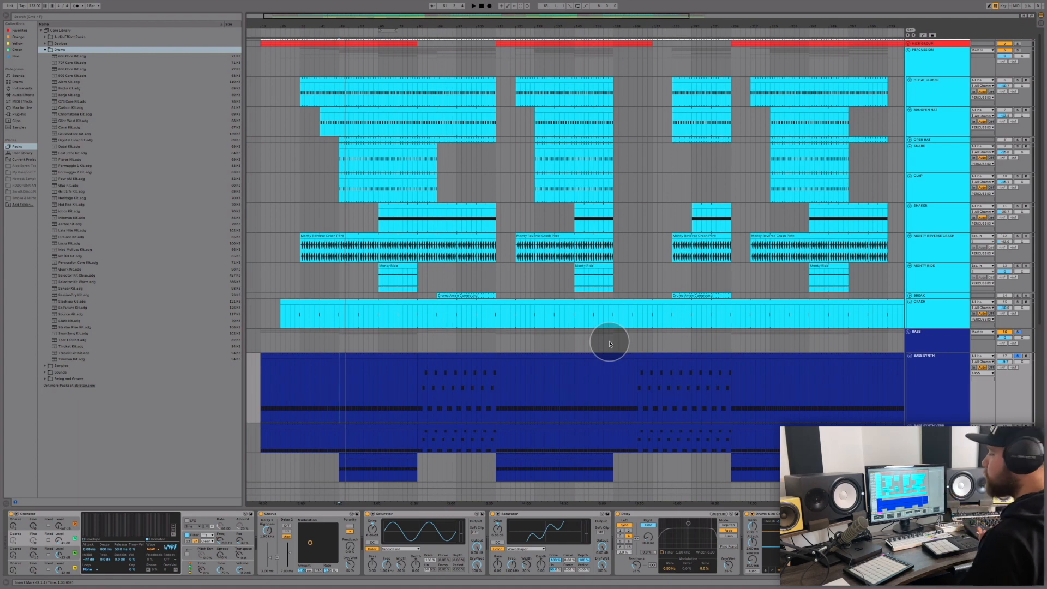
{"action": "scroll", "coordinate": [701, 227], "scroll_direction": "down", "scroll_amount": 5}
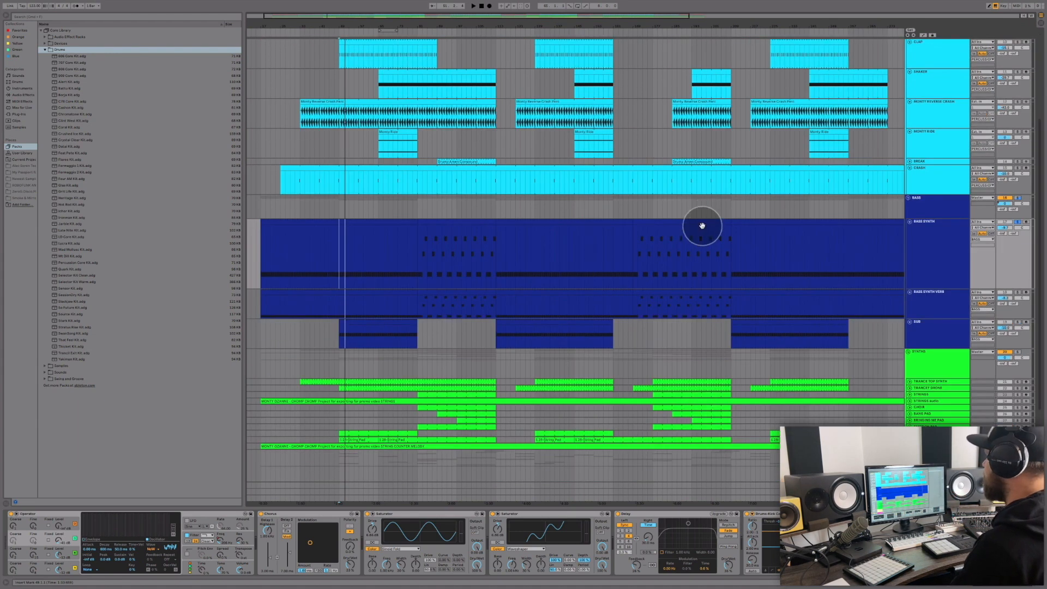
{"action": "scroll", "coordinate": [697, 227], "scroll_direction": "up", "scroll_amount": 5}
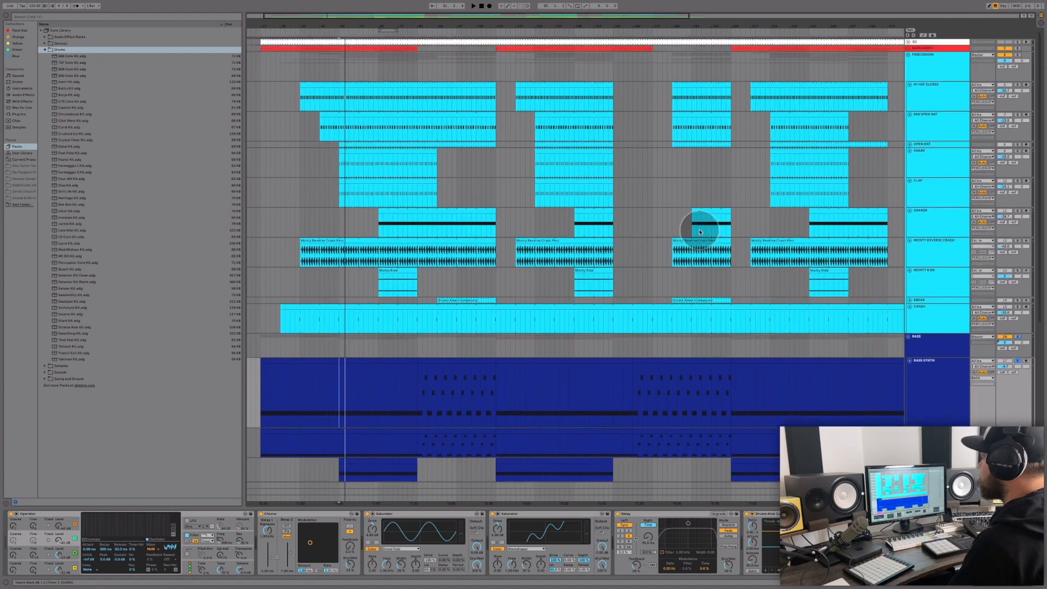
{"action": "left_click", "coordinate": [908, 42]}
{"action": "left_click", "coordinate": [925, 48]}
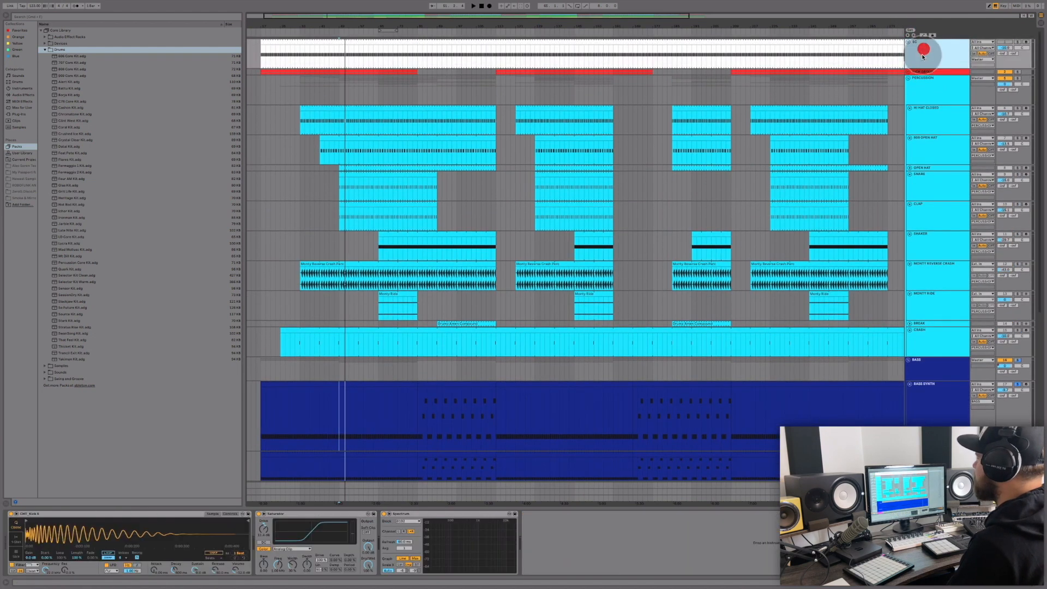
{"action": "left_click", "coordinate": [908, 72]}
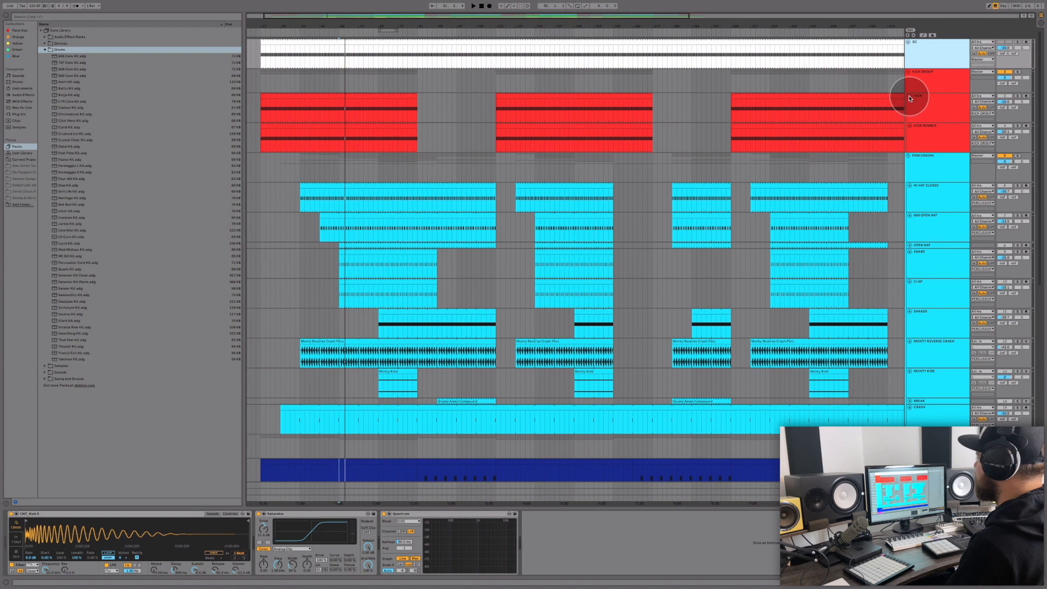
{"action": "left_click", "coordinate": [910, 96]}
{"action": "left_click", "coordinate": [909, 72]}
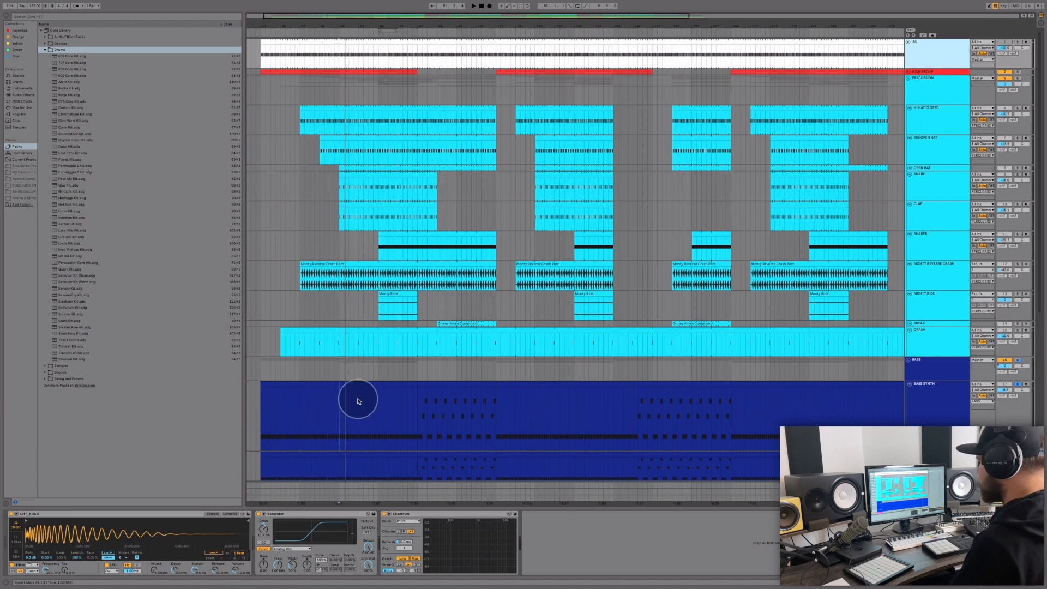
- Select the BASS SYNTH track and examine its device chain
{"action": "scroll", "coordinate": [365, 399], "scroll_direction": "down", "scroll_amount": 1}
{"action": "scroll", "coordinate": [367, 401], "scroll_direction": "down", "scroll_amount": 4}
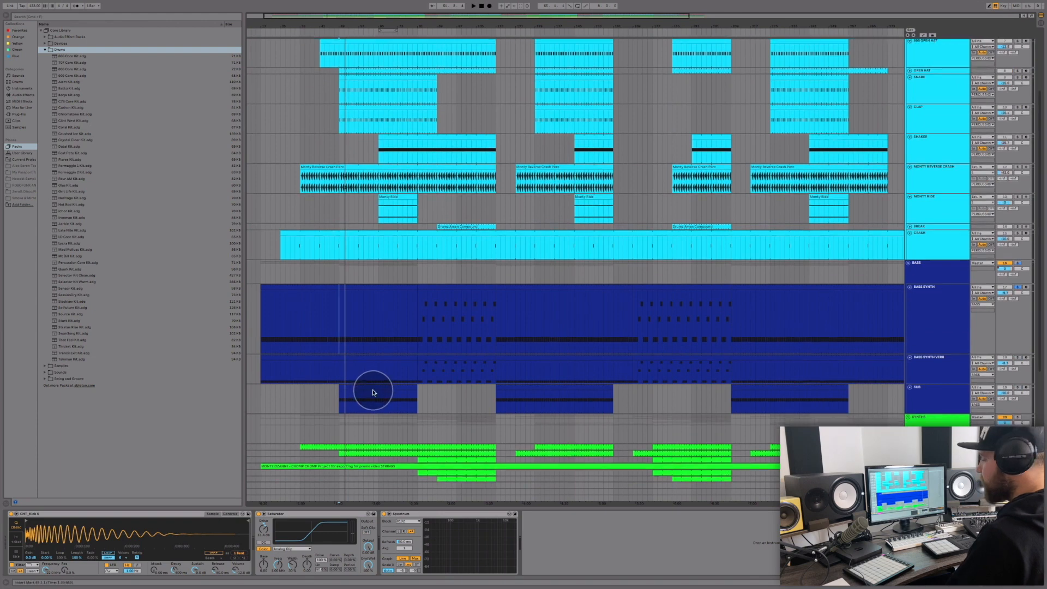
{"action": "scroll", "coordinate": [352, 300], "scroll_direction": "up", "scroll_amount": 4}
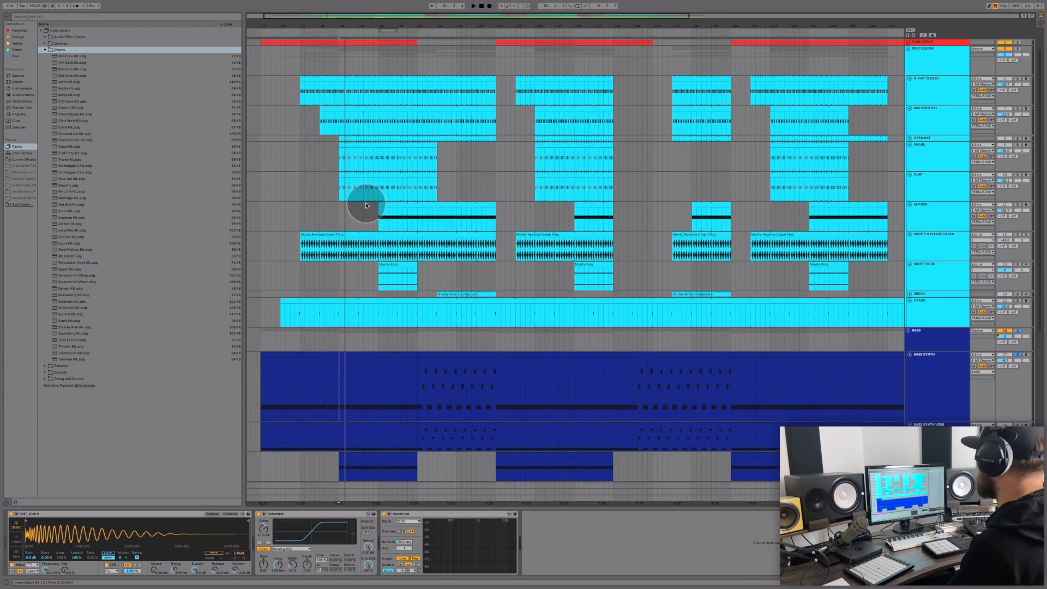
{"action": "scroll", "coordinate": [361, 289], "scroll_direction": "down", "scroll_amount": 5}
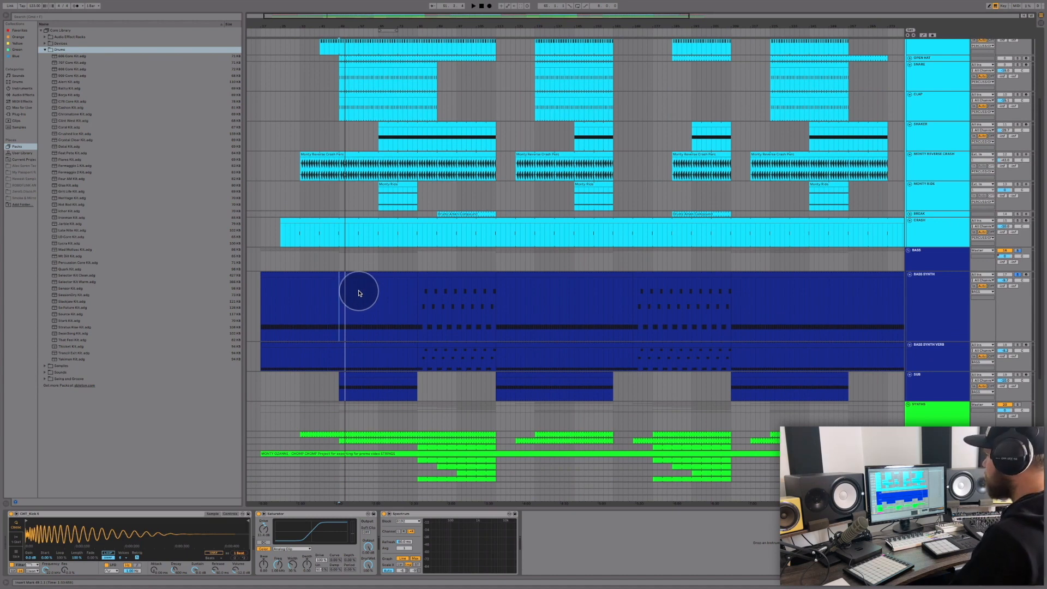
{"action": "left_click", "coordinate": [915, 292]}
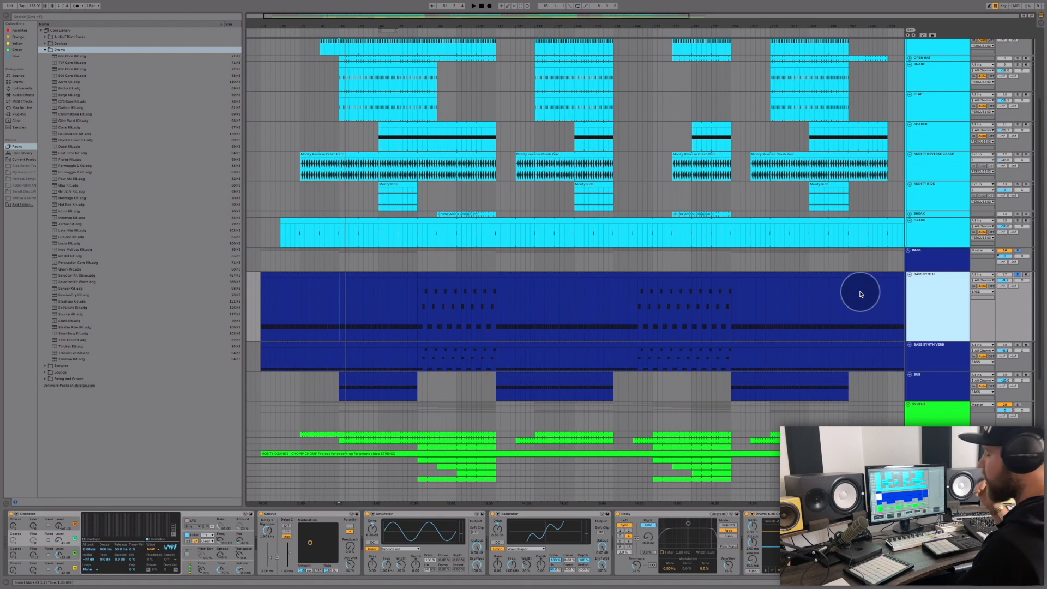
{"action": "scroll", "coordinate": [860, 295], "scroll_direction": "down", "scroll_amount": 1}
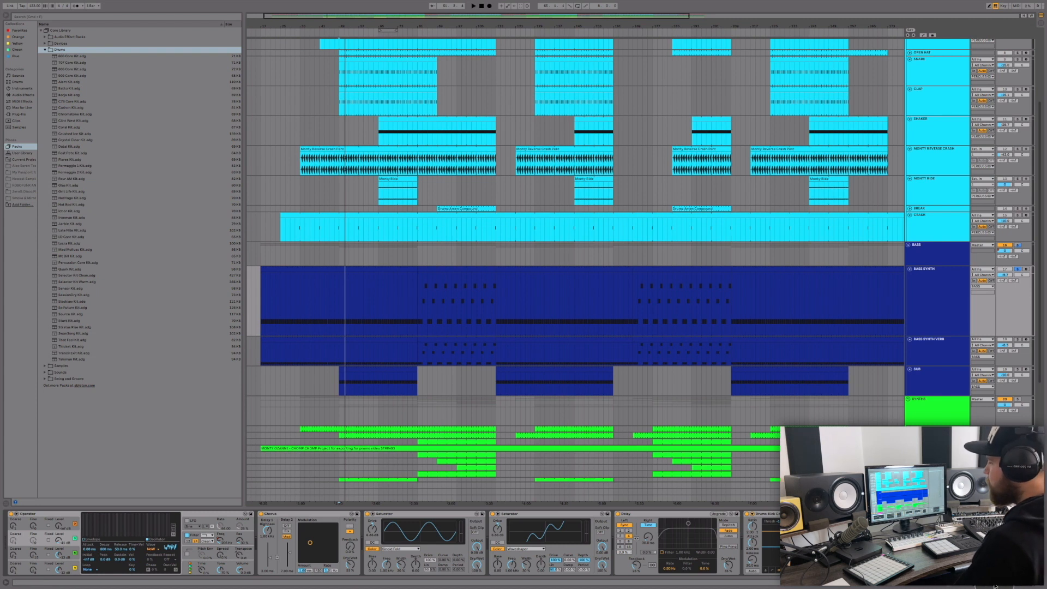
{"action": "scroll", "coordinate": [393, 542], "scroll_direction": "right", "scroll_amount": 1}
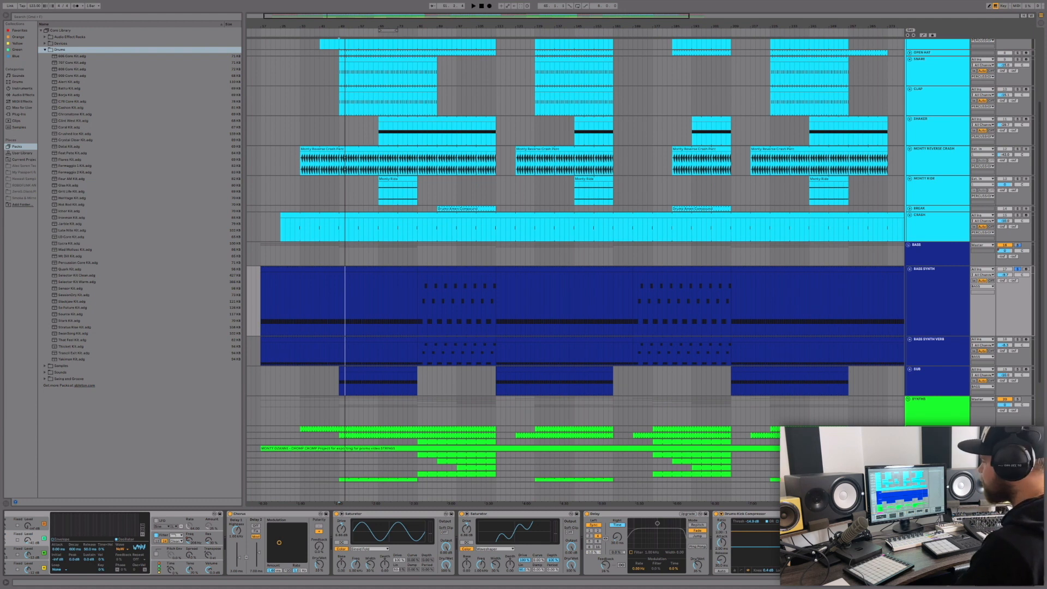
- Show the devices of the BASS SYNTH VERB track, solo it together with BASS SYNTH, and play both
{"action": "left_click", "coordinate": [934, 353]}
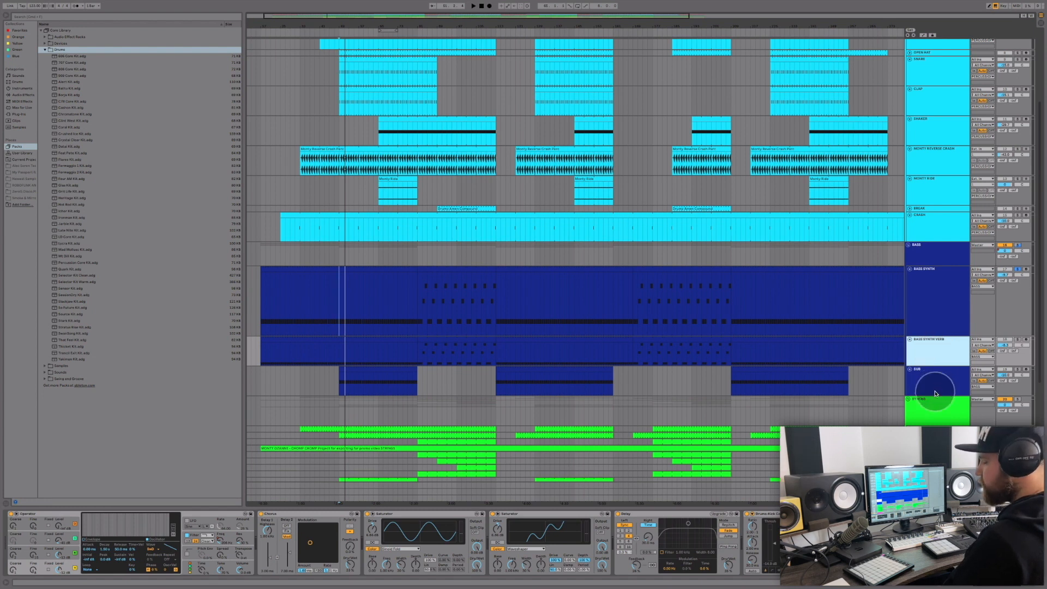
{"action": "left_click", "coordinate": [1017, 339]}
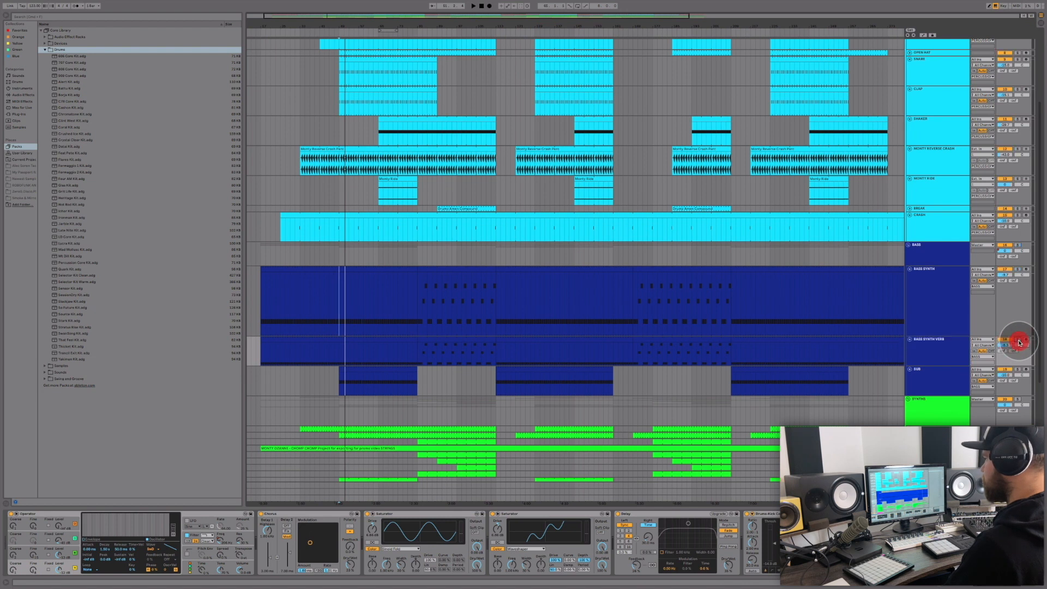
{"action": "key", "text": "space"}
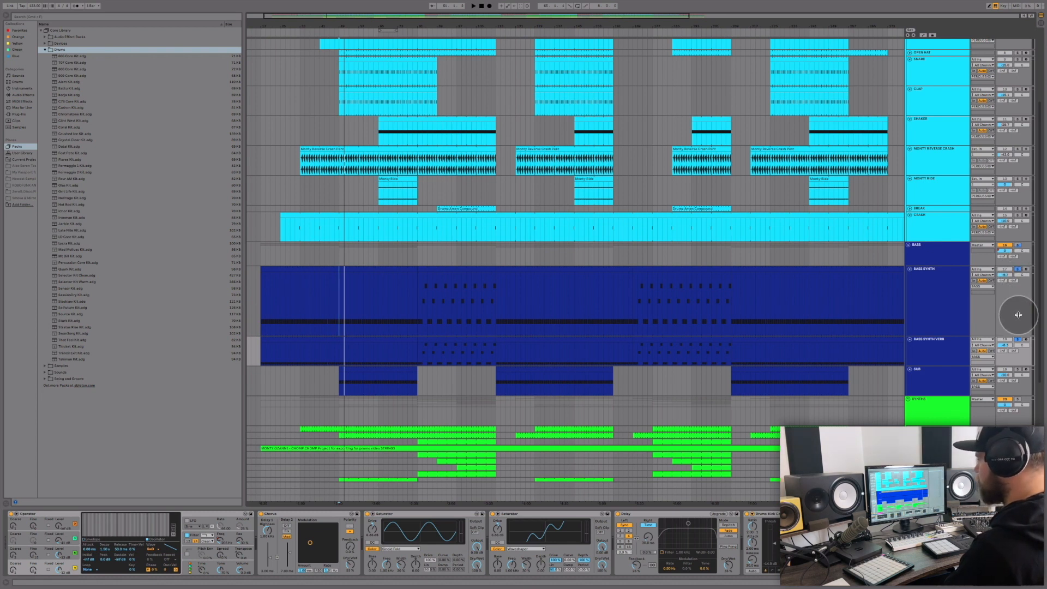
{"action": "key", "text": "space"}
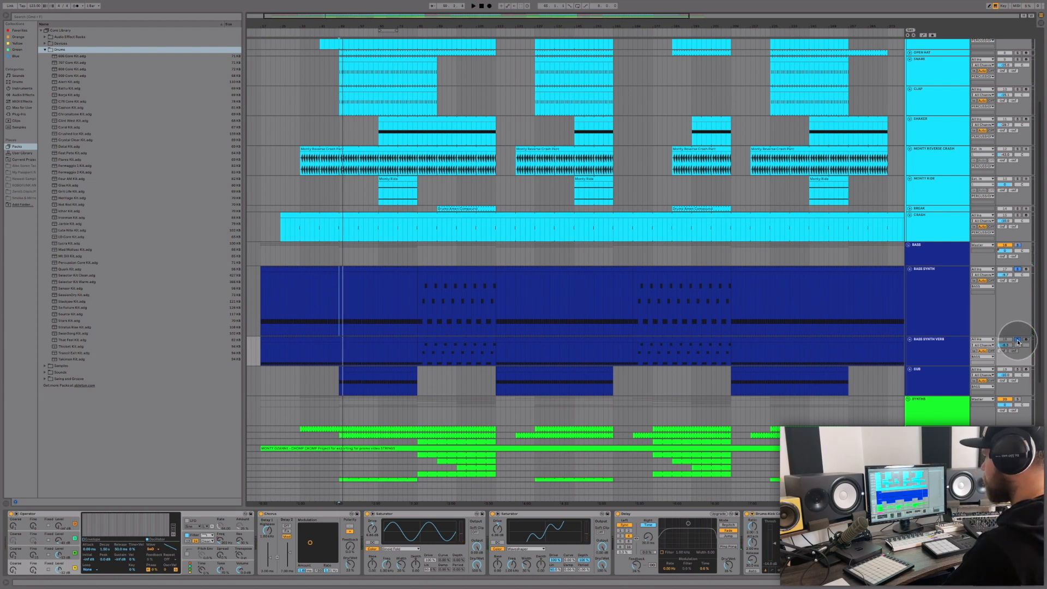
- Compare the bass with and without the BASS SYNTH VERB track during playback, and examine the rest of its effects chain
{"action": "left_click", "coordinate": [1017, 340]}
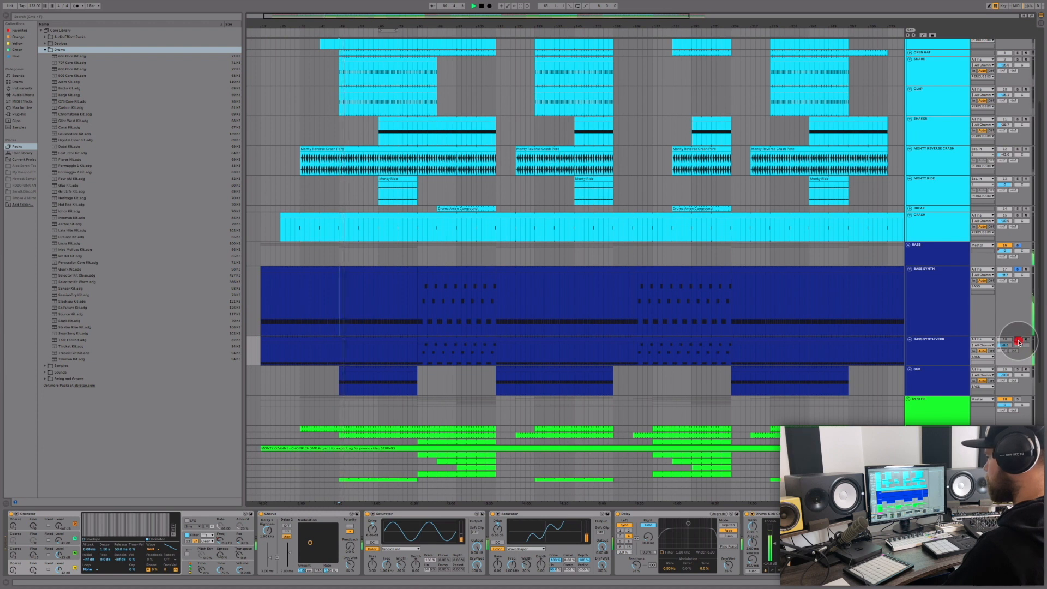
{"action": "left_click", "coordinate": [1018, 340]}
{"action": "left_click", "coordinate": [1017, 340]}
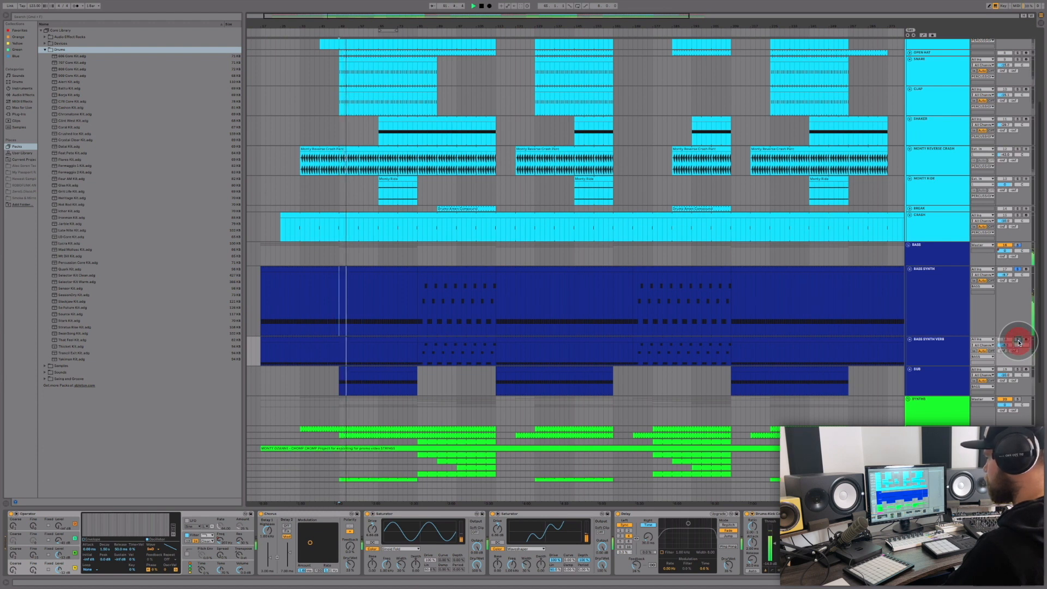
{"action": "left_click", "coordinate": [1018, 339]}
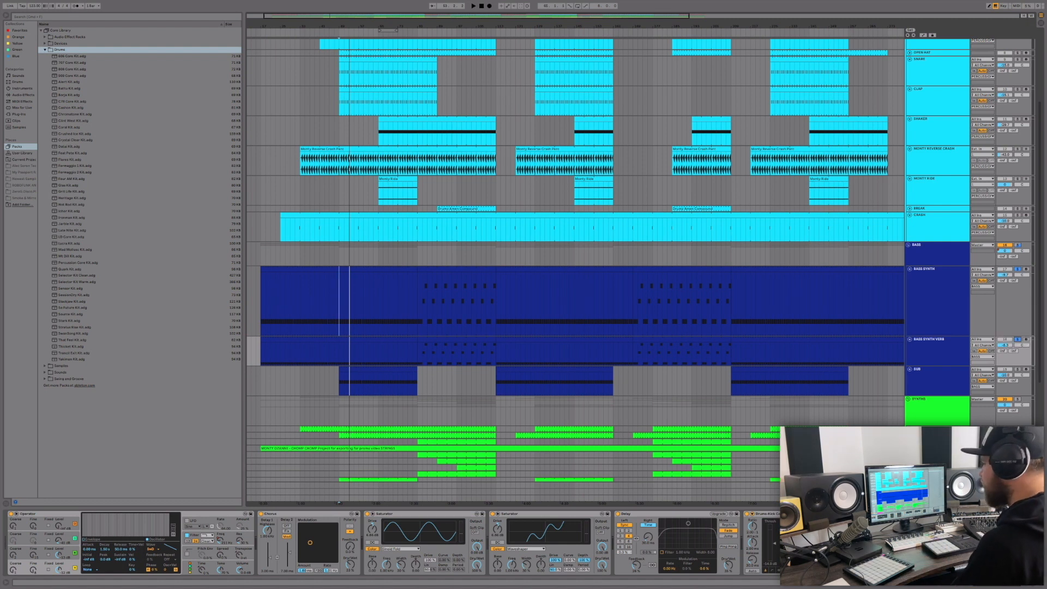
{"action": "scroll", "coordinate": [392, 543], "scroll_direction": "right", "scroll_amount": 10}
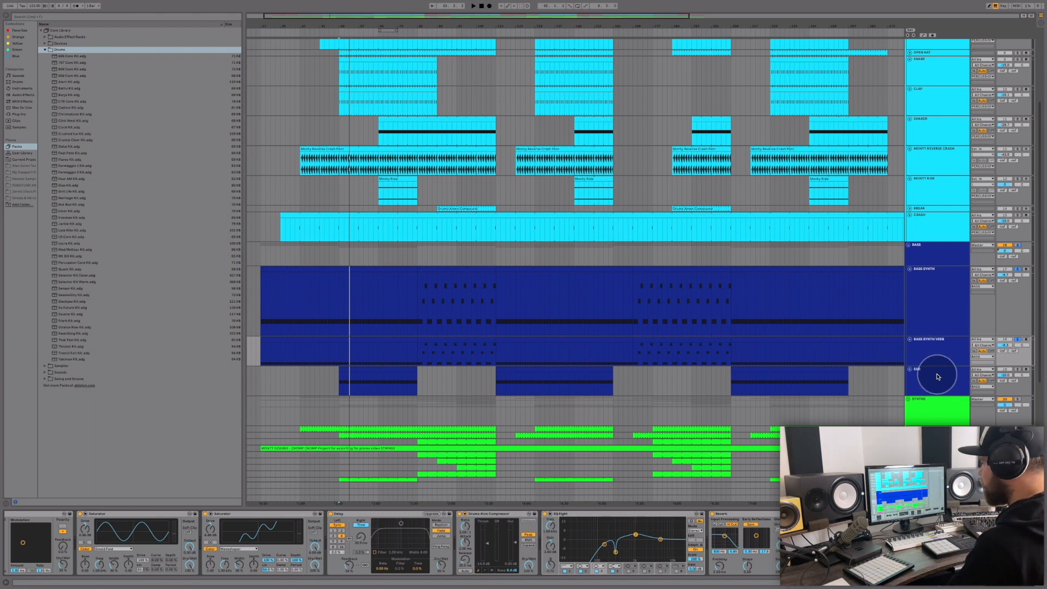
- Select the SUB track to show its devices, solo it, and play it
{"action": "left_click", "coordinate": [935, 373]}
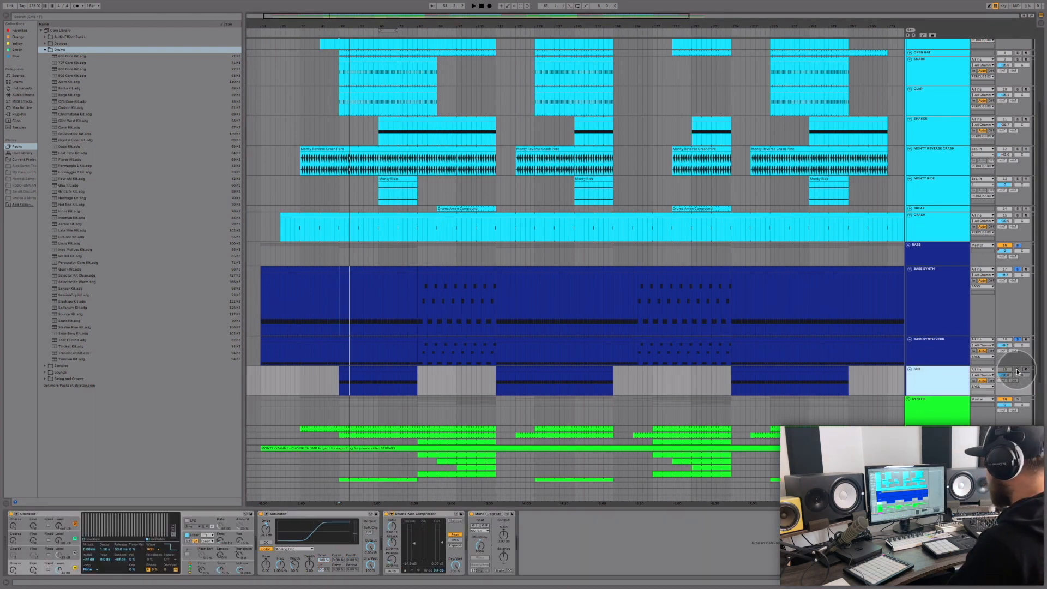
{"action": "left_click", "coordinate": [875, 397]}
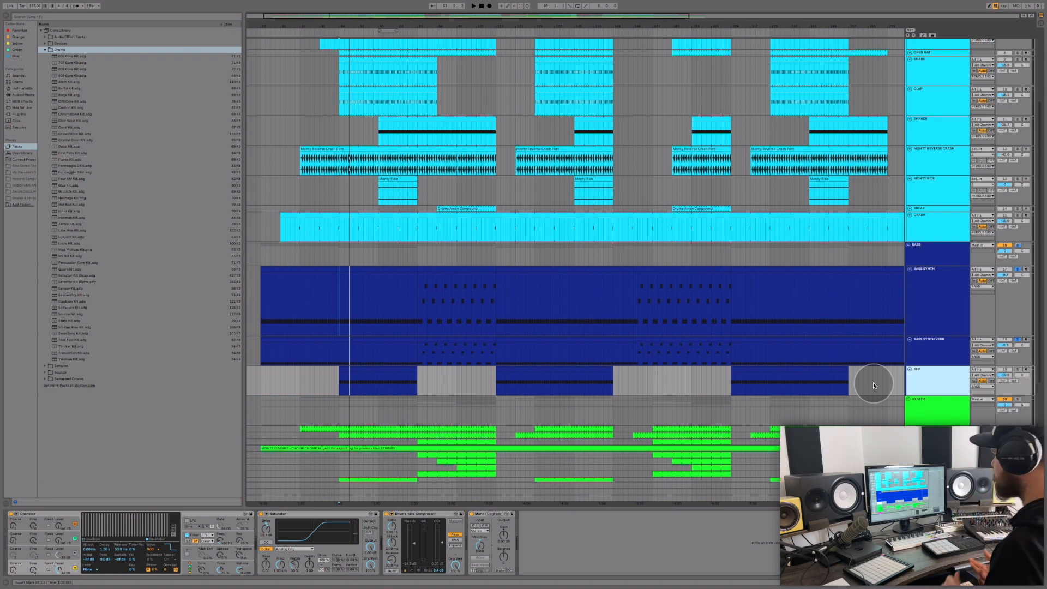
{"action": "left_click", "coordinate": [1018, 370]}
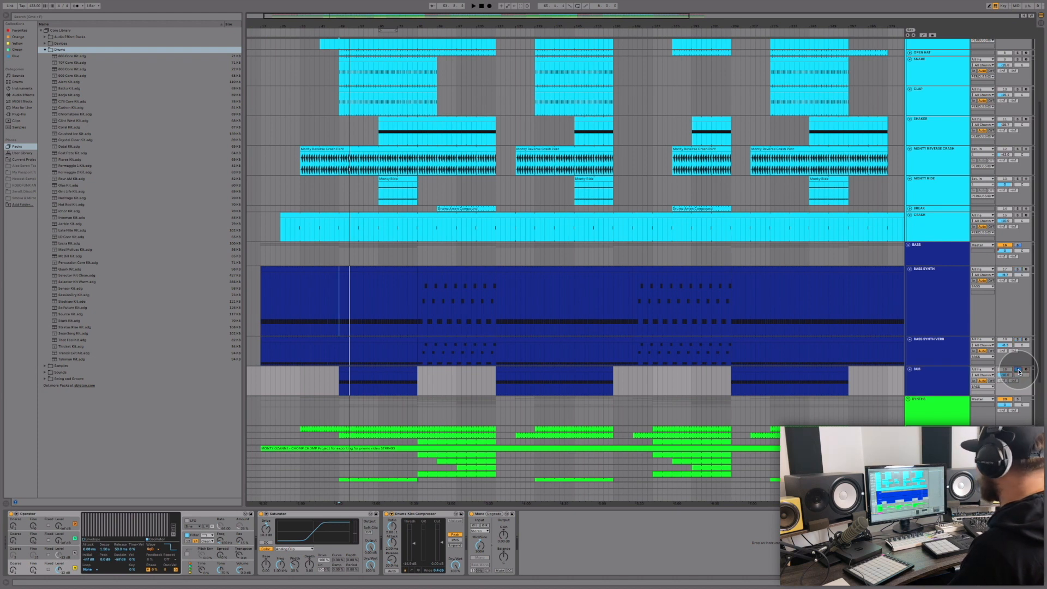
{"action": "key", "text": "space"}
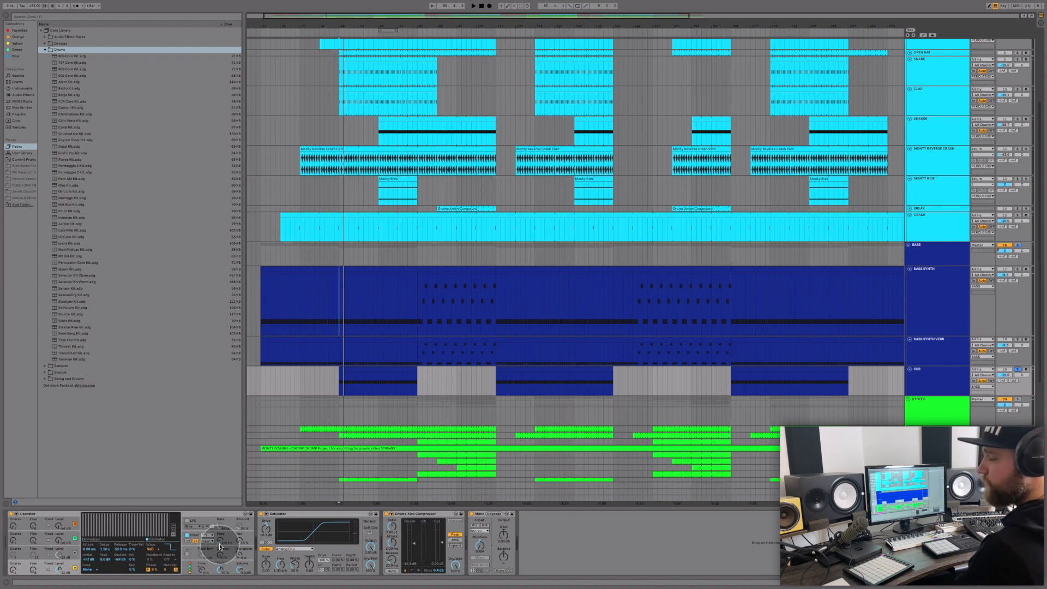
- Solo the whole BASS group and play it, switching the SUB track off and on to compare
{"action": "left_click", "coordinate": [1018, 246]}
{"action": "key", "text": "space"}
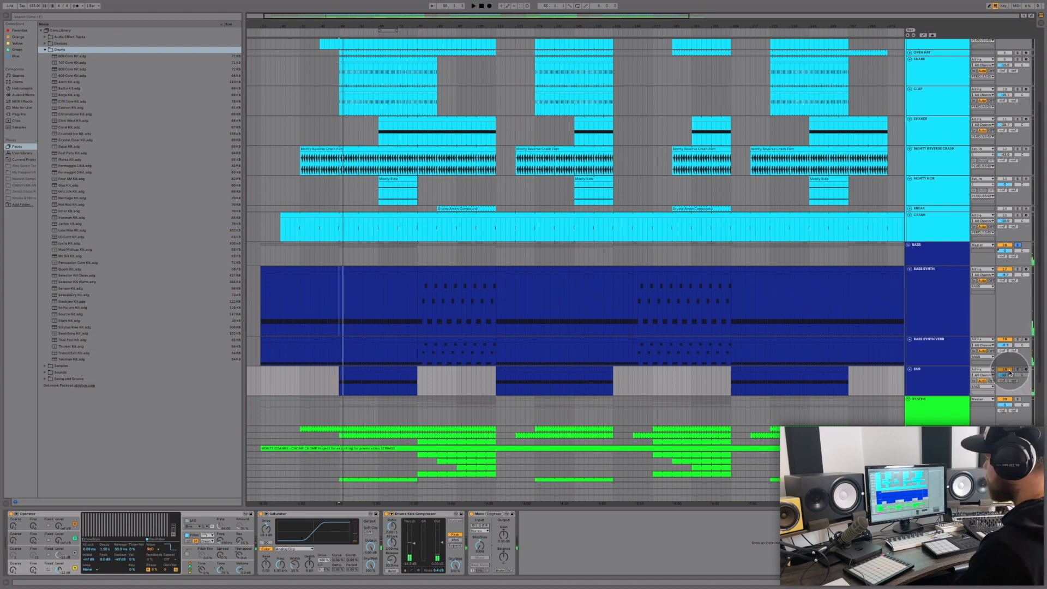
{"action": "left_click", "coordinate": [1009, 370]}
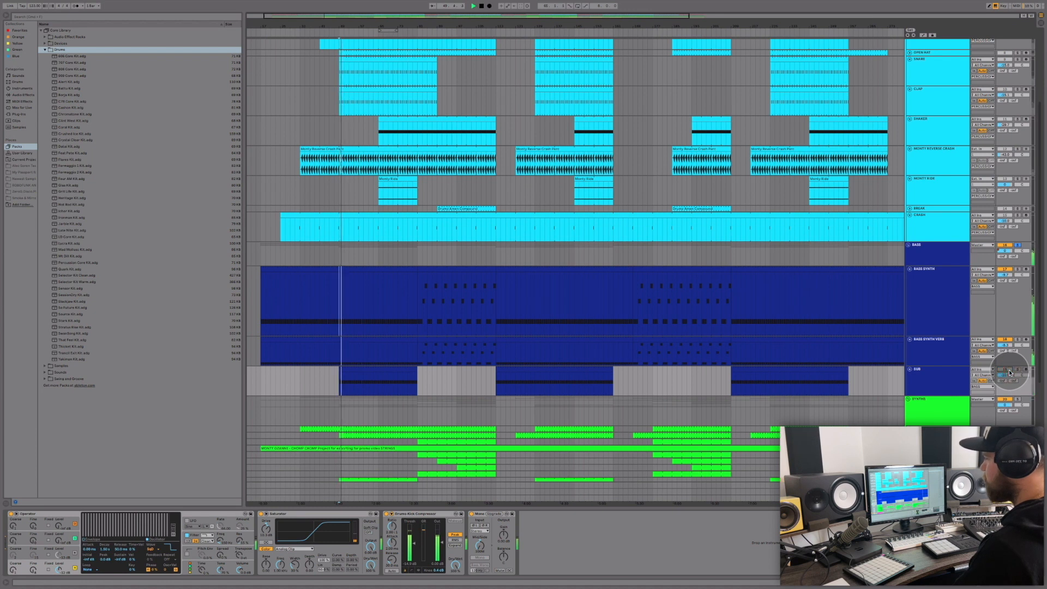
{"action": "left_click", "coordinate": [1009, 370]}
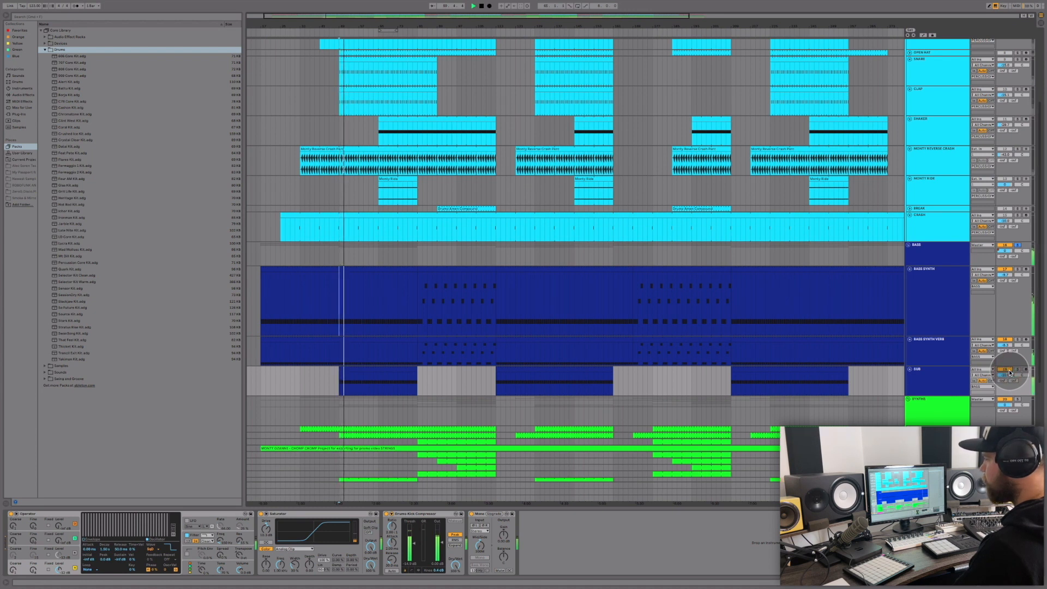
{"action": "left_click", "coordinate": [1009, 370]}
{"action": "left_click", "coordinate": [1009, 371]}
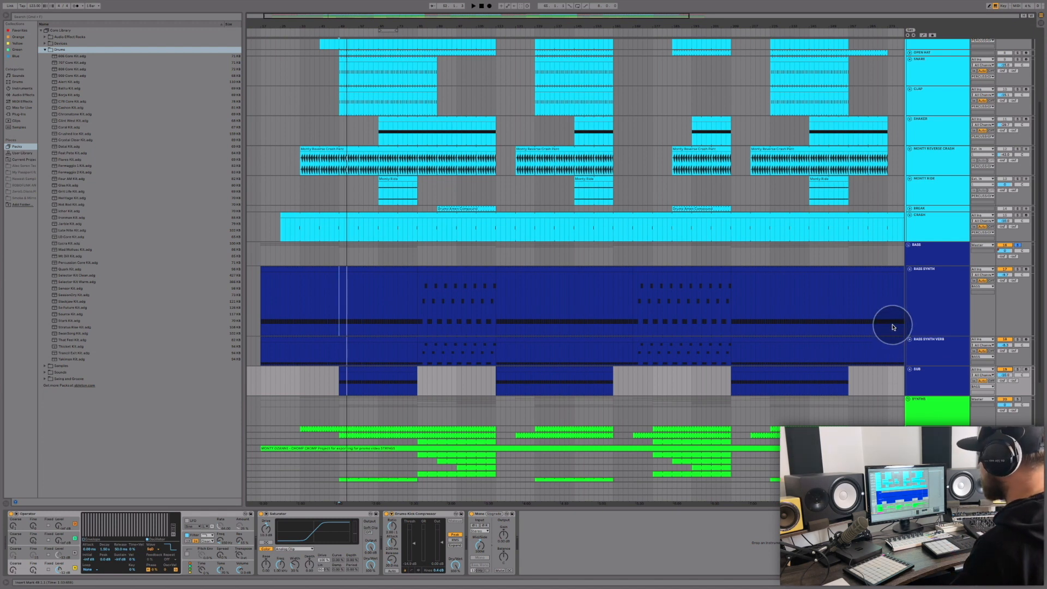
- Select the SUB track in the BASS group
{"action": "scroll", "coordinate": [858, 354], "scroll_direction": "down", "scroll_amount": 5}
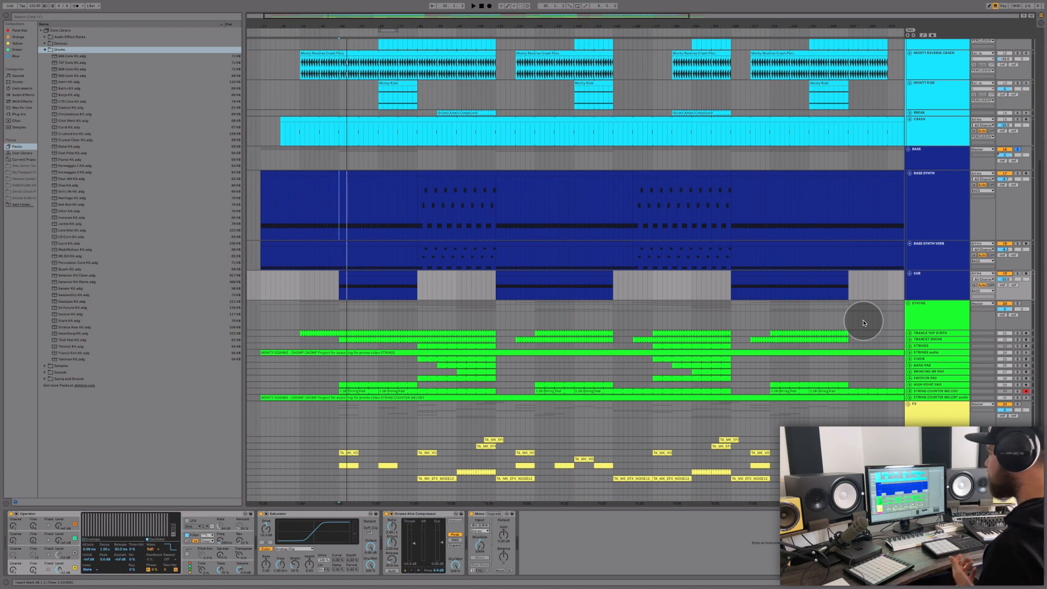
{"action": "left_click", "coordinate": [934, 276]}
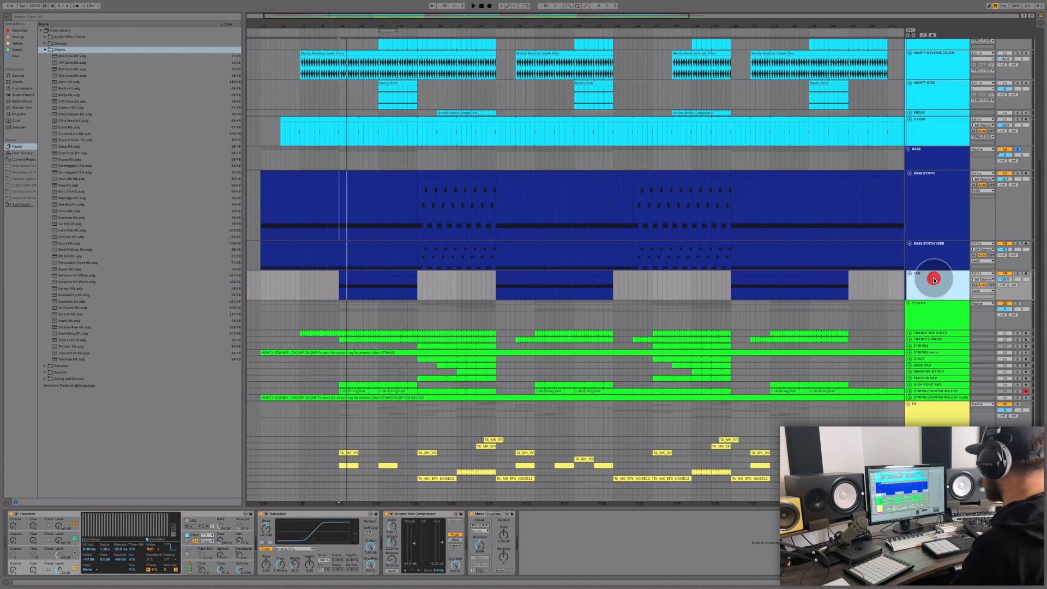